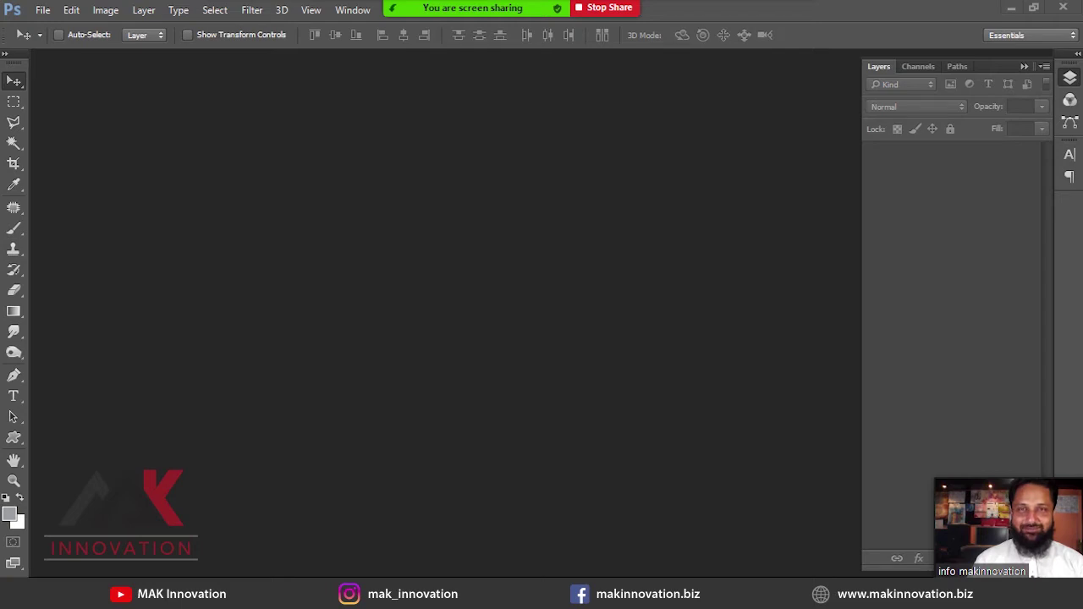
Bring up the Open dialog on the Photoshop class 09 folder.
key(ctrl+o)
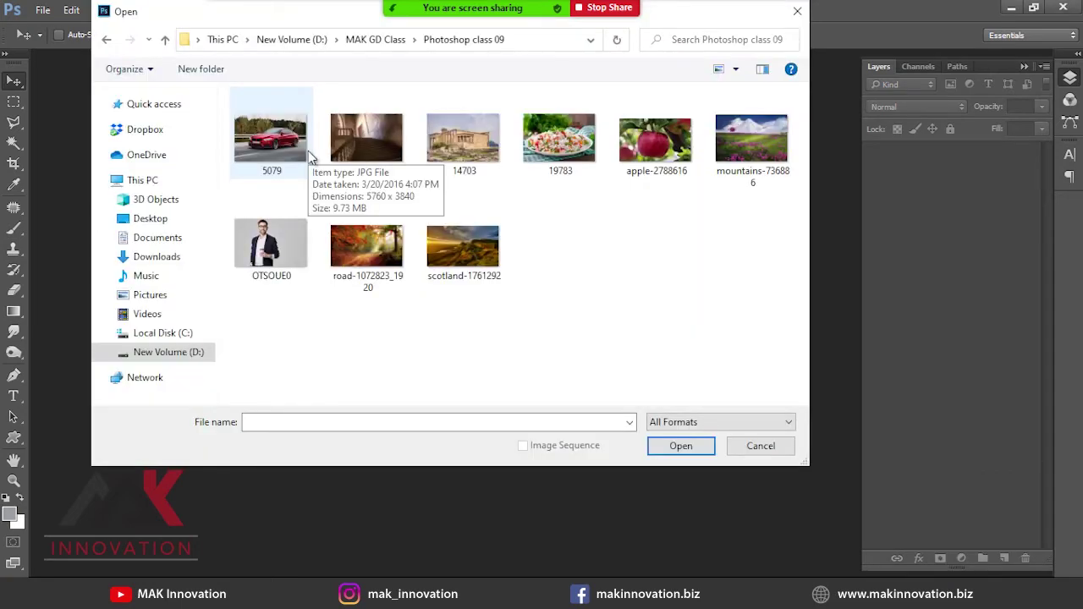
Create a new folder named 001 and move all the photos into it.
key(Right)
key(Left)
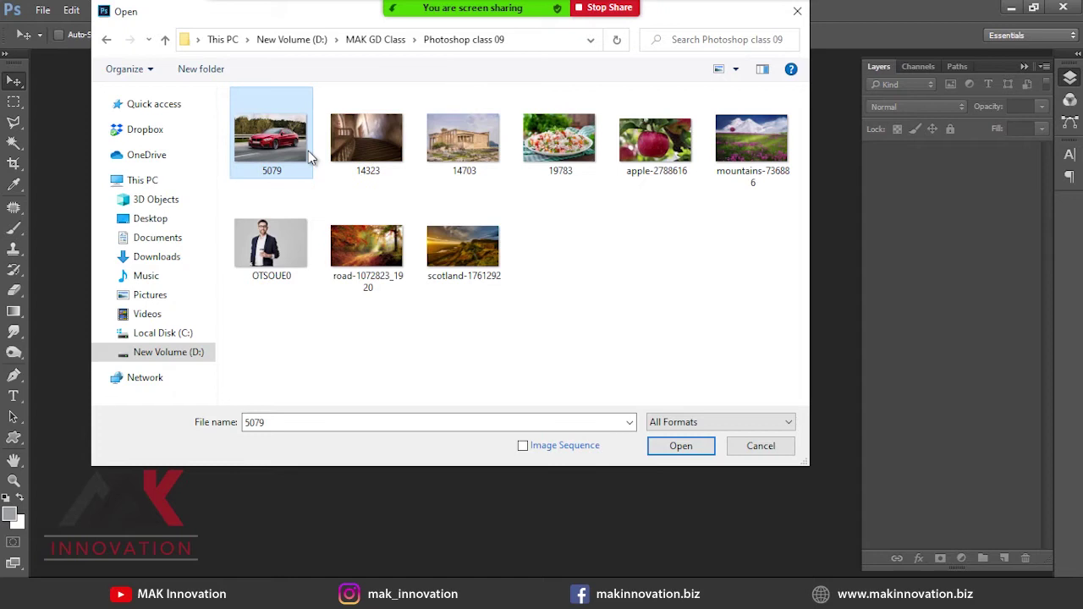
key(ctrl+shift+n)
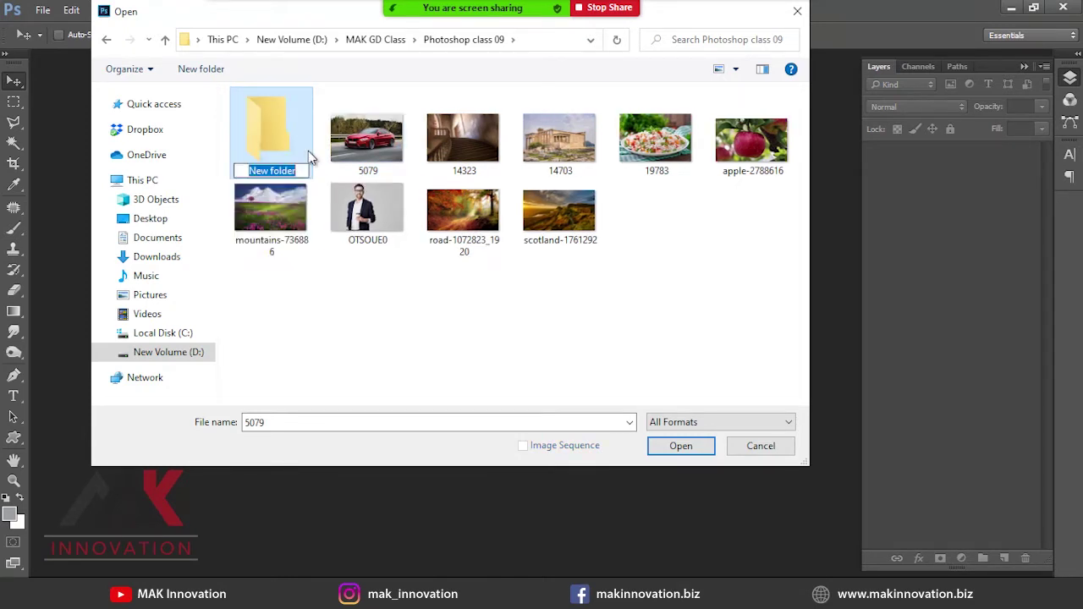
text(0022)
key(BackSpace)
key(BackSpace)
text(1)
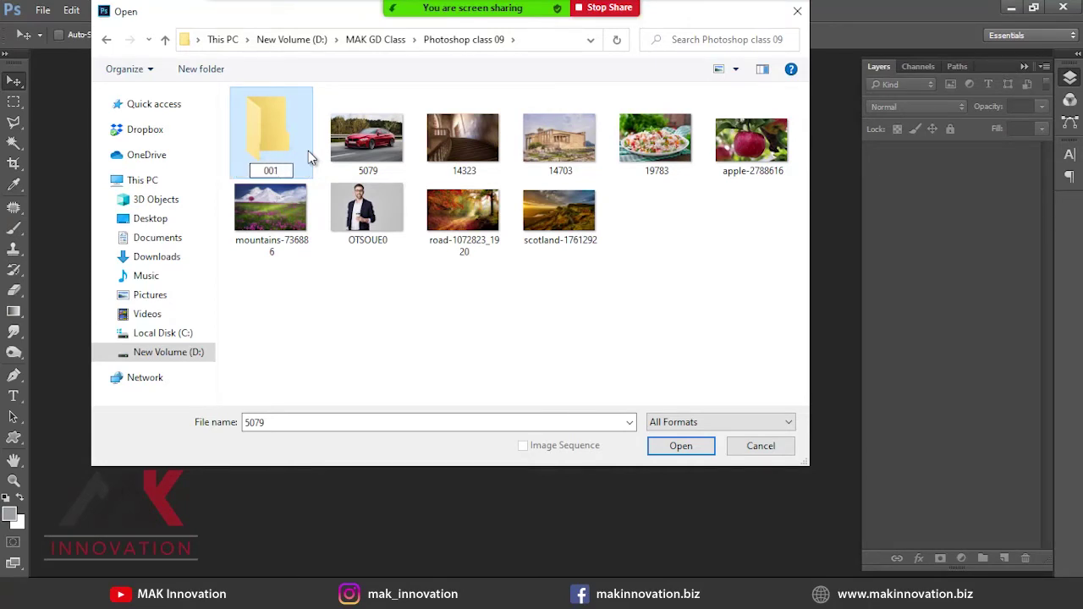
click(360, 152)
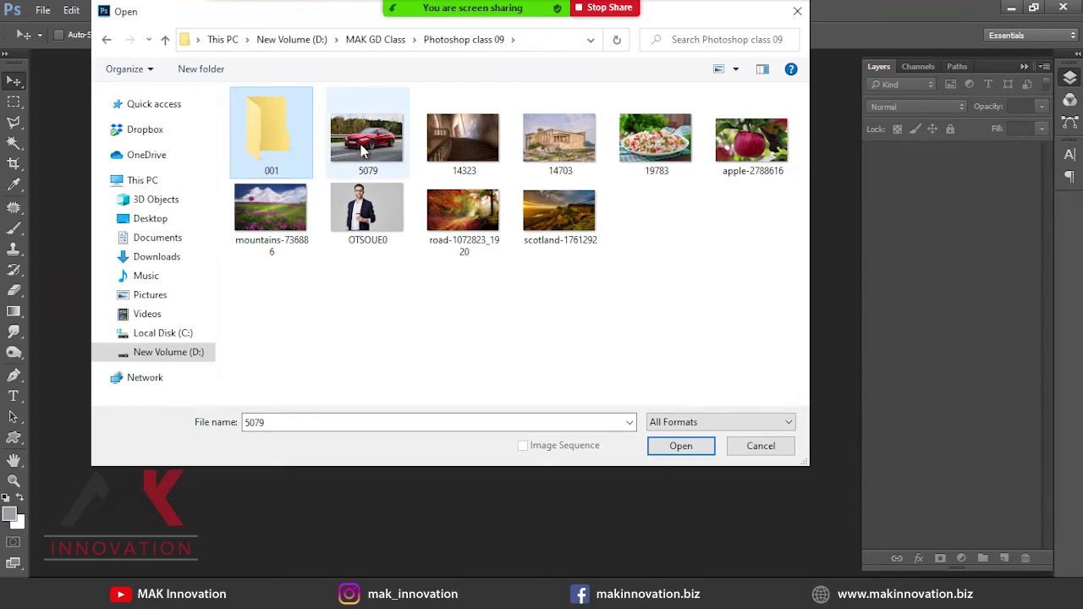
shift+click(551, 207)
drag(380, 146, 286, 128)
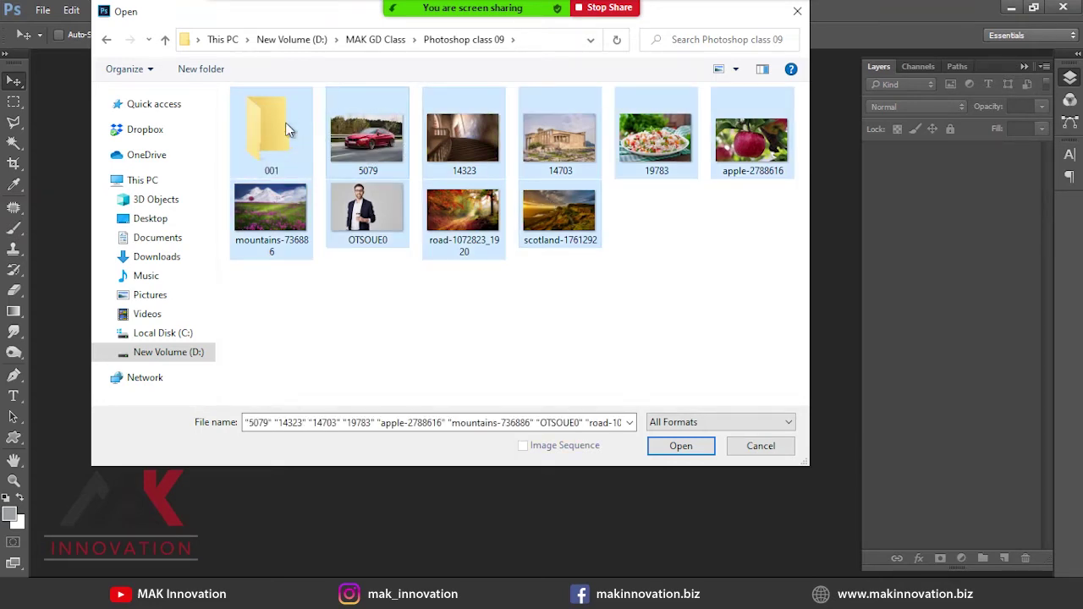
Create an empty folder named 'Image Size' alongside 001.
key(ctrl+shift+n)
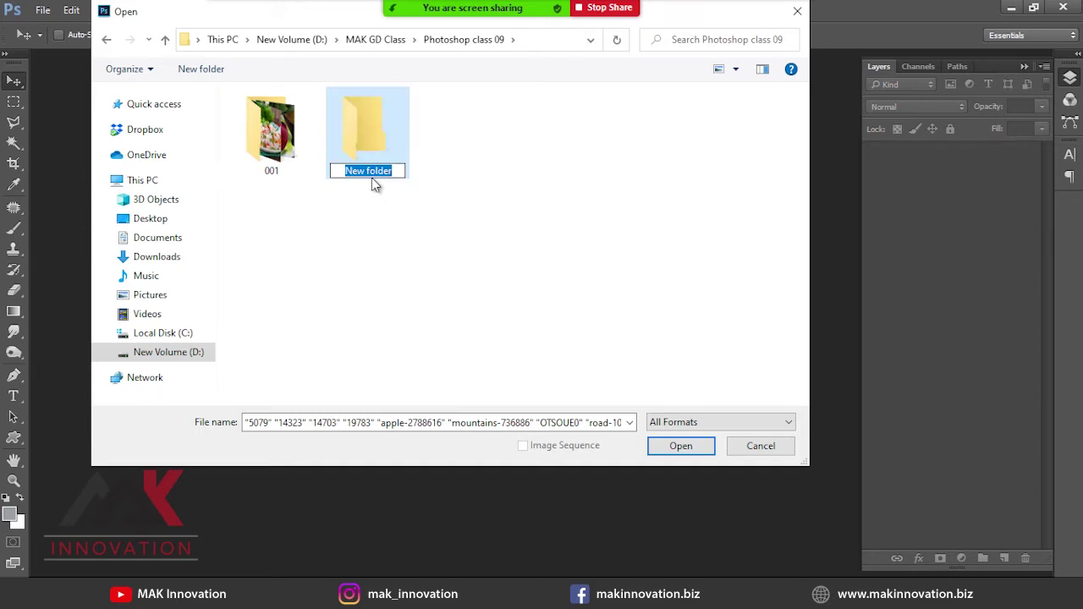
text(Images)
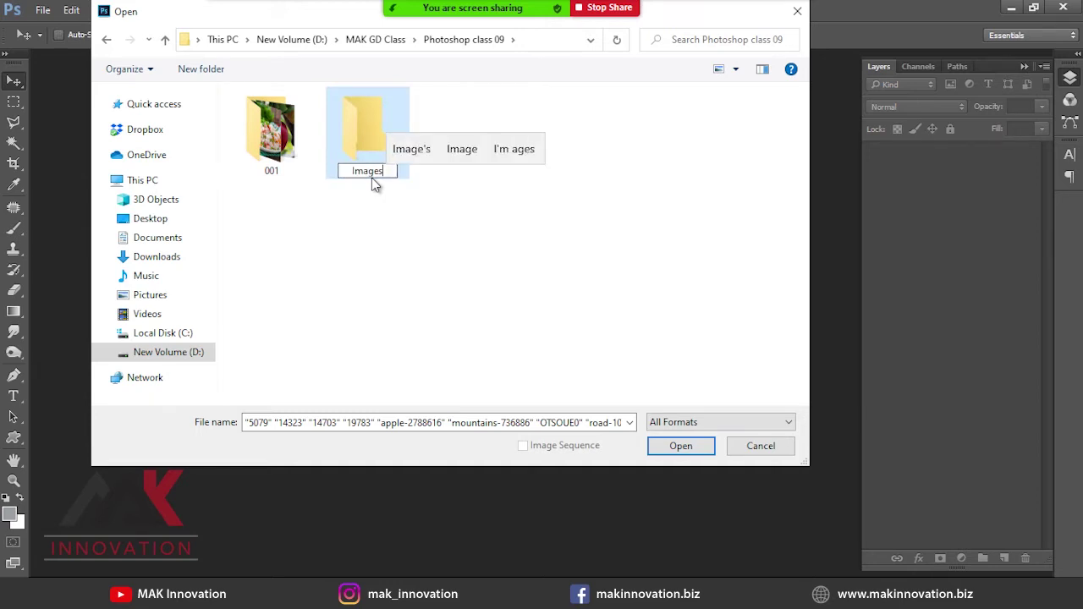
key(BackSpace)
text(Size)
key(Return)
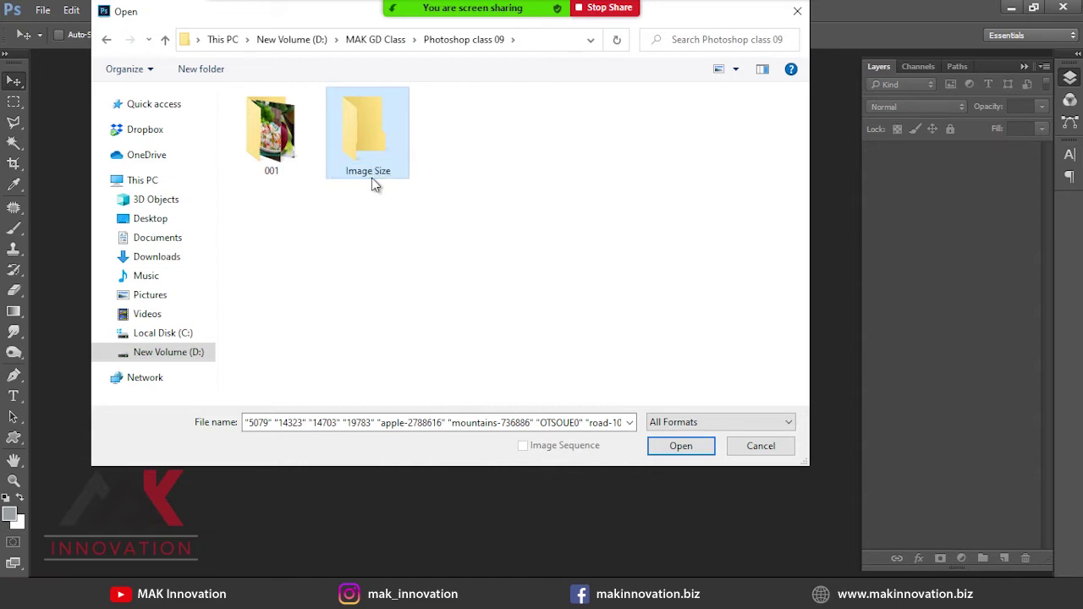
Open folder 001 and open the 5079 photo.
key(Left)
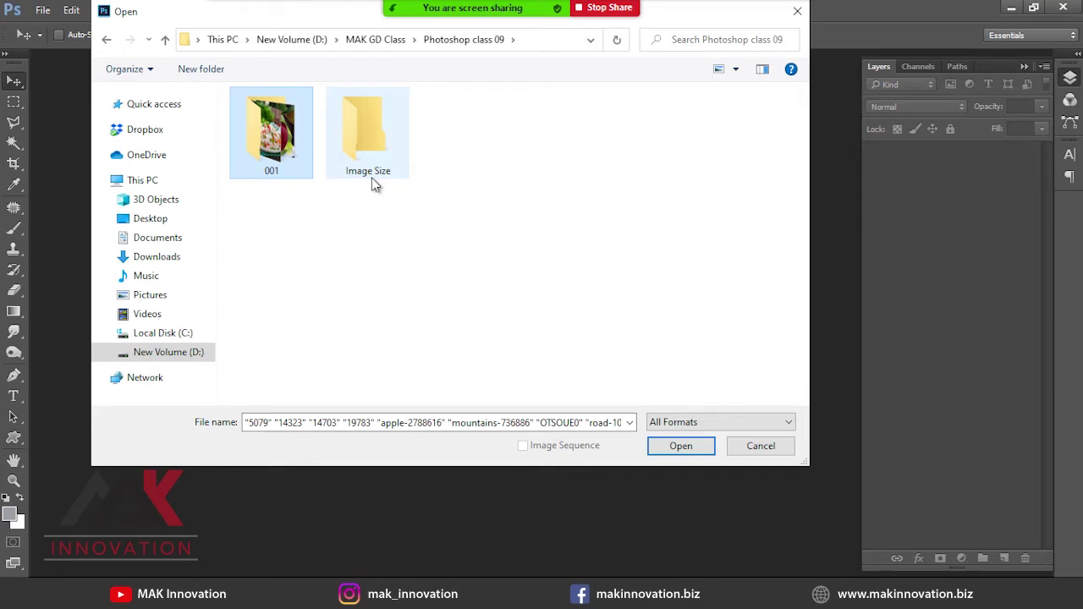
key(Return)
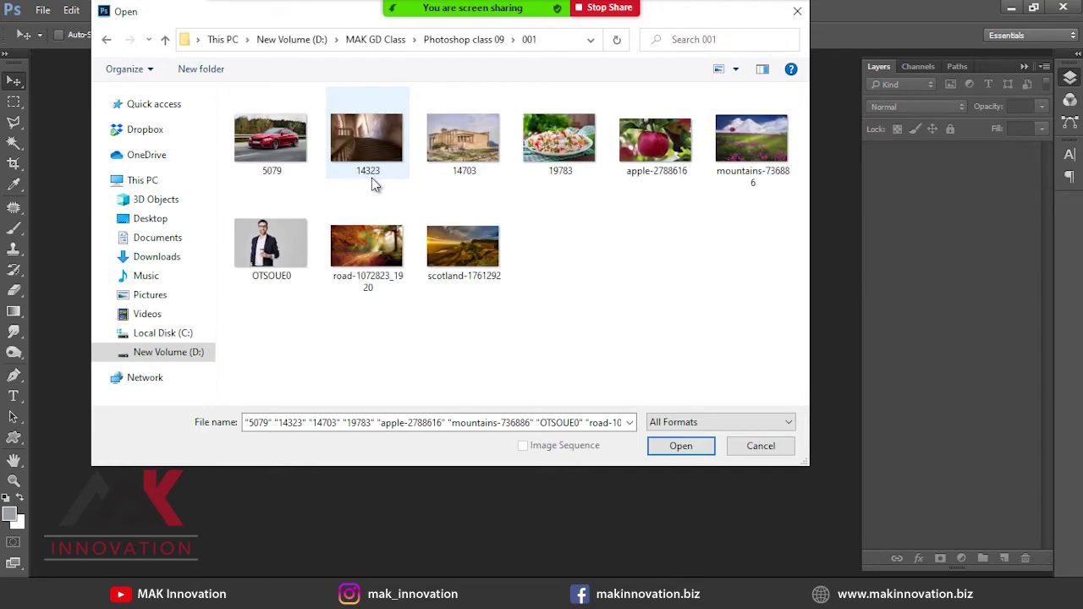
double_click(292, 138)
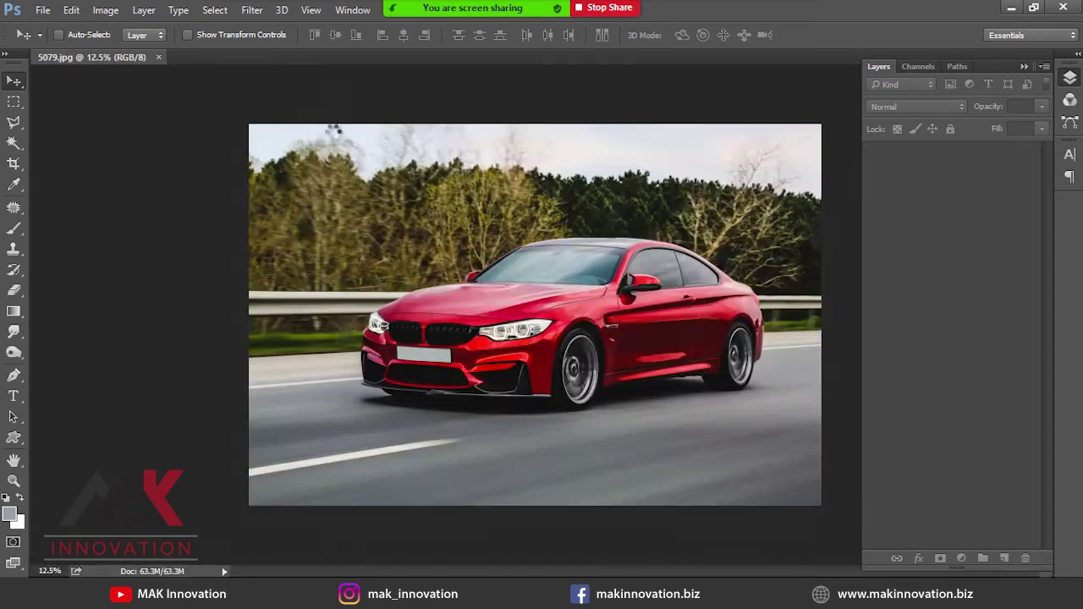
Open the Actions panel from the Window menu and float it out of its dock.
click(353, 10)
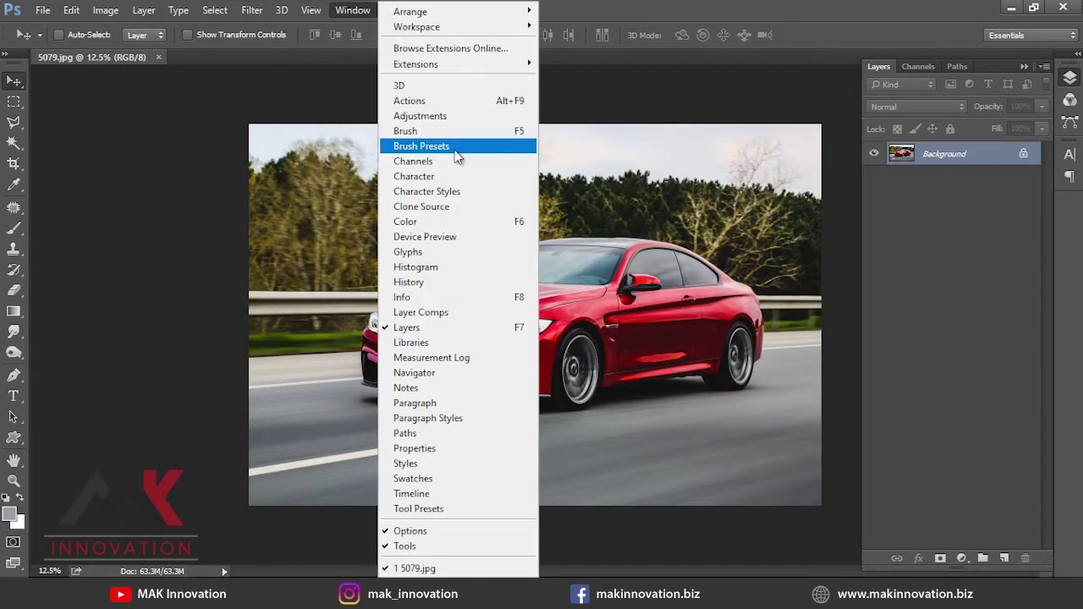
click(457, 100)
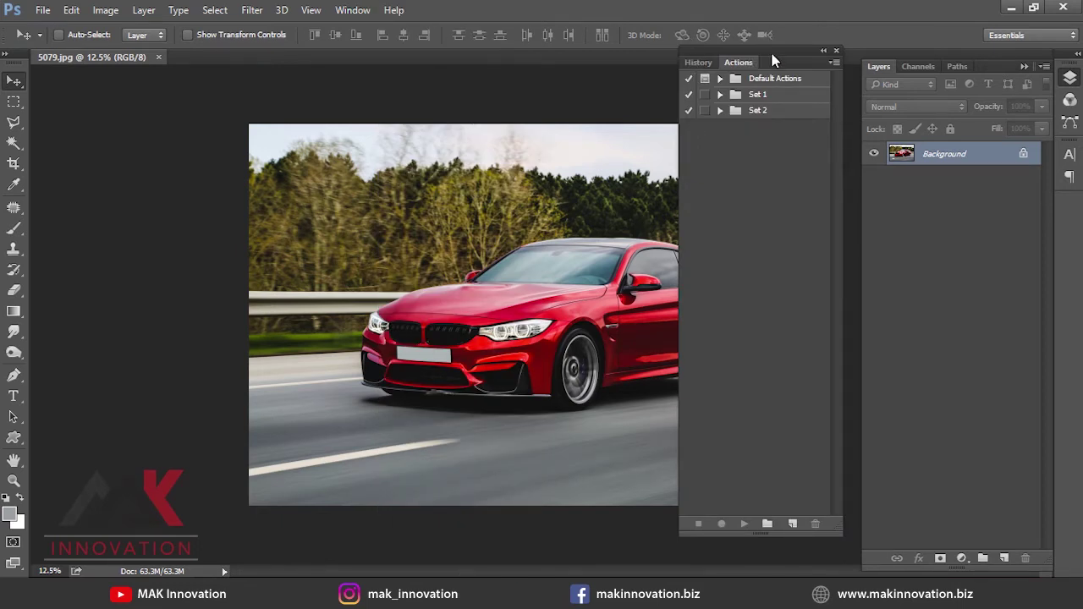
mouse_move(776, 58)
mouse_down()
mouse_move(911, 76)
mouse_move(835, 76)
mouse_move(947, 79)
mouse_up()
click(1070, 77)
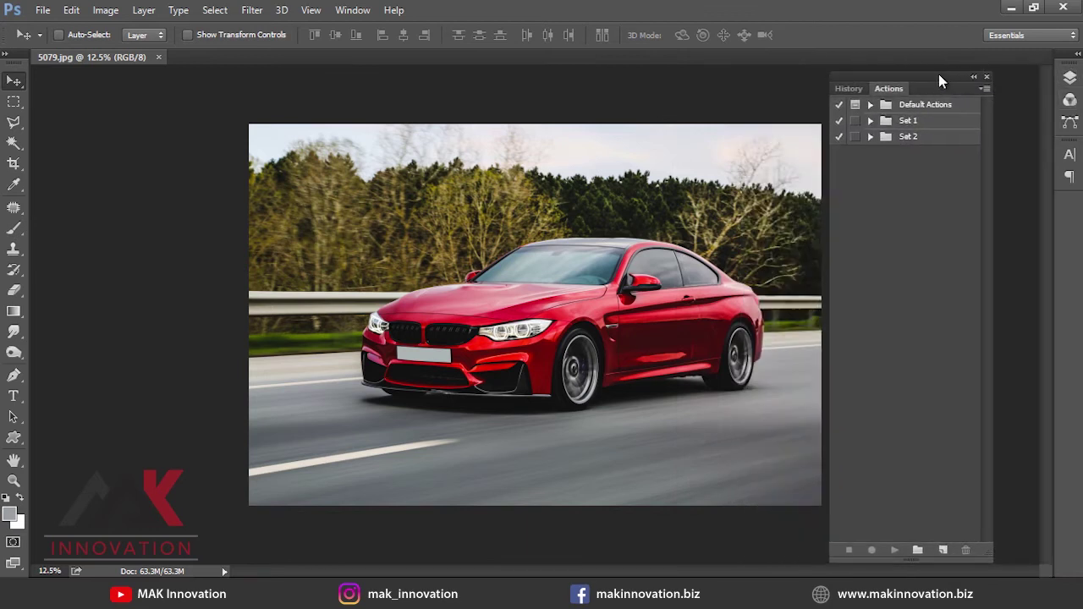
Float the 5079 photo in its own window and bring up Image Size settings.
drag(92, 57, 116, 87)
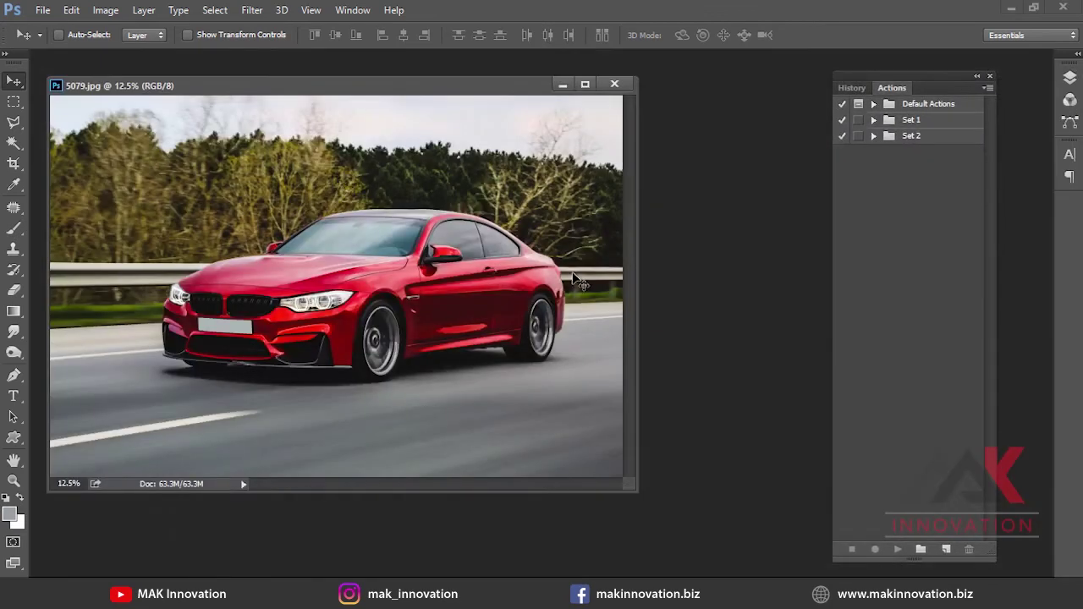
drag(381, 85, 429, 94)
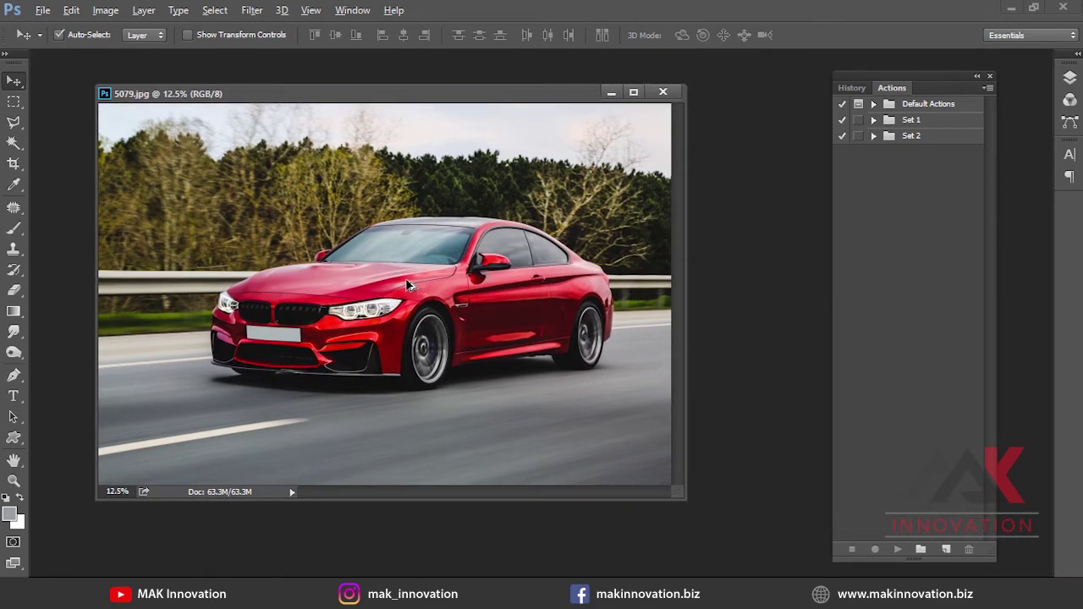
key(ctrl+alt+i)
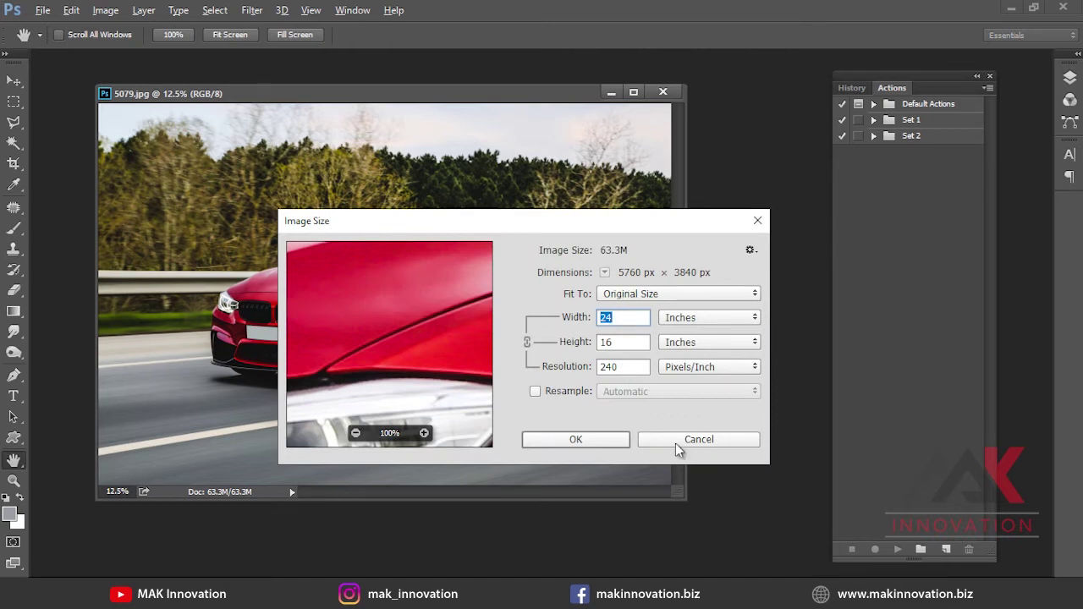
Resample 5079 to 12 inches wide at 150 pixels/inch, giving 1800 × 1200 px.
click(676, 439)
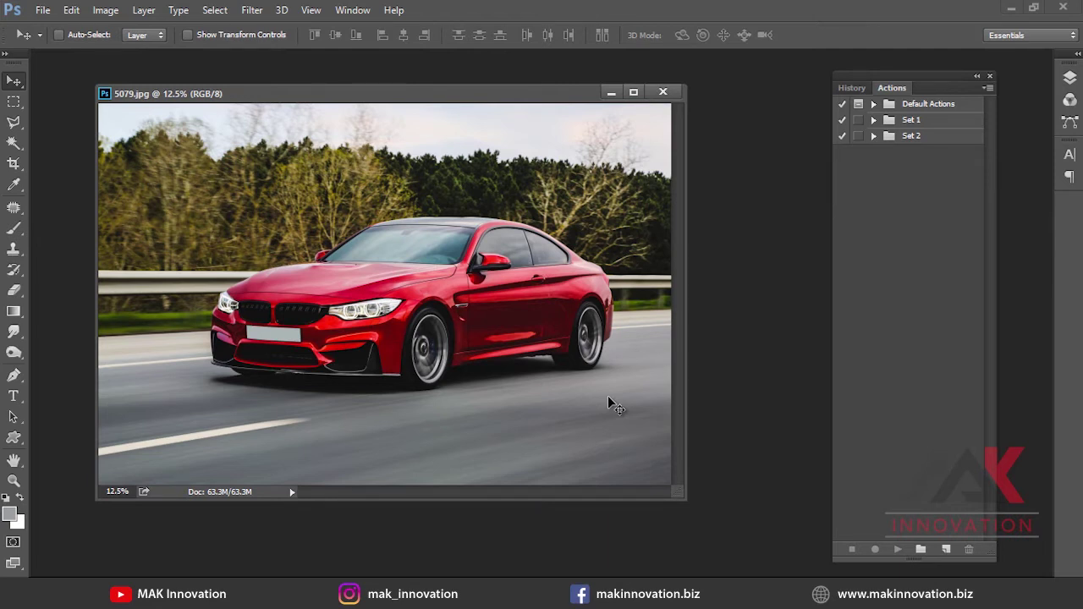
key(ctrl)
key(ctrl+alt+i)
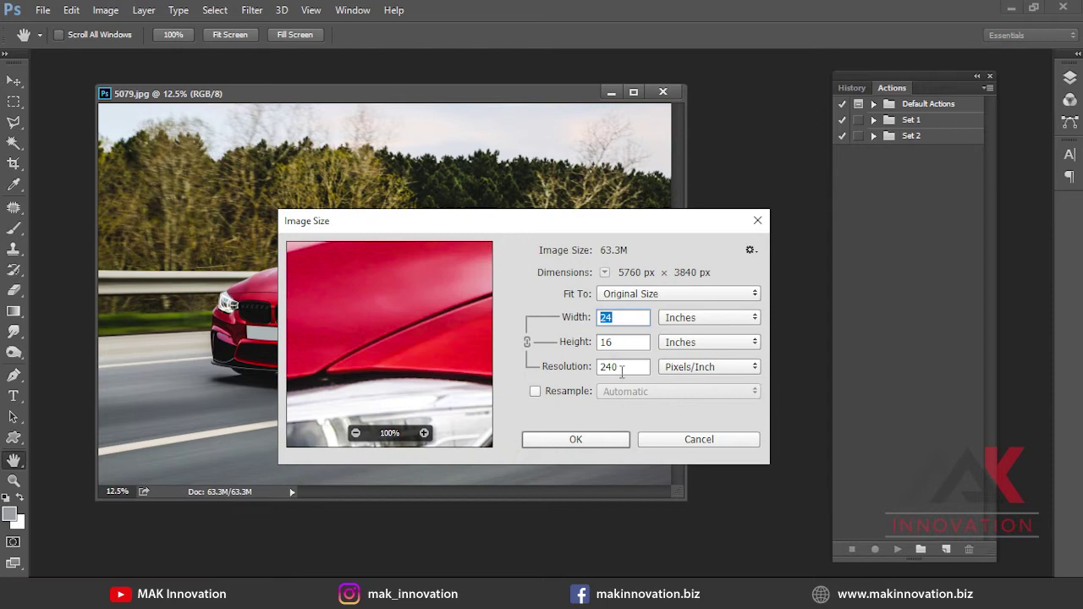
click(535, 391)
double_click(636, 324)
text(10)
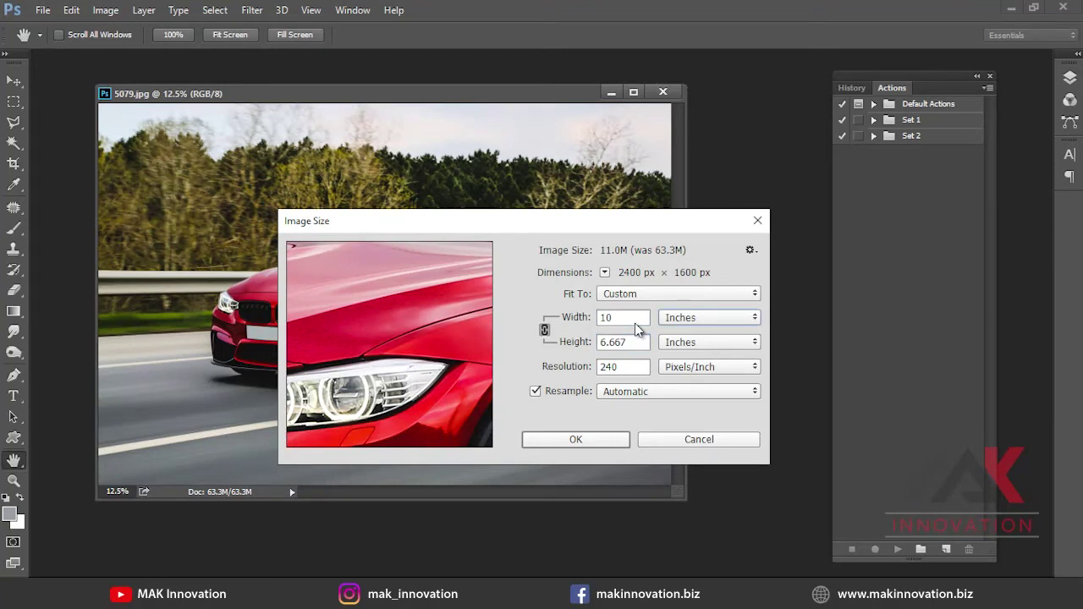
double_click(638, 320)
text(12)
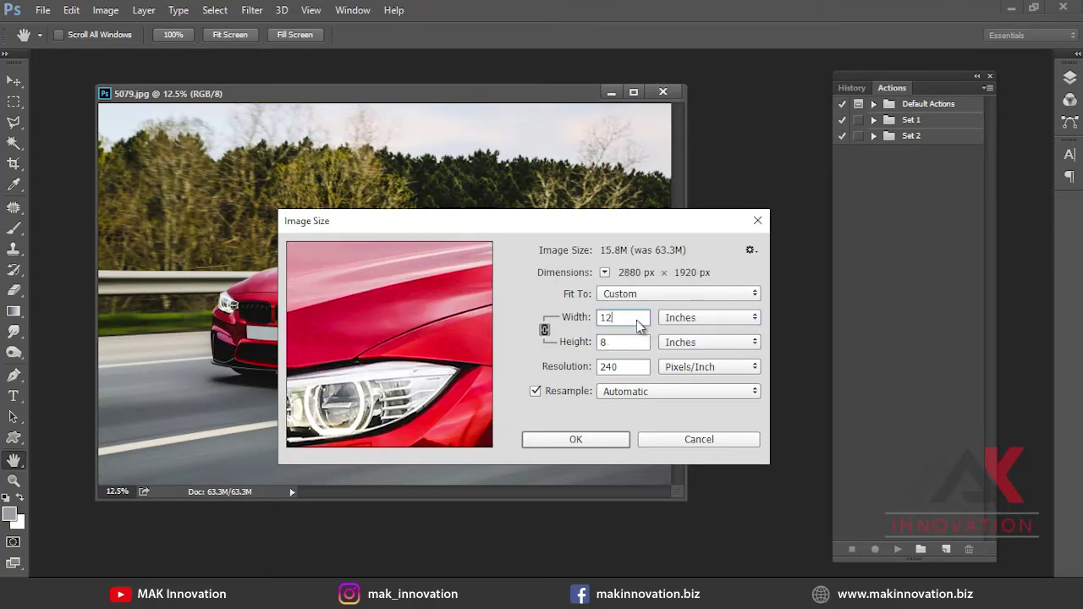
key(Tab)
text(150)
key(Return)
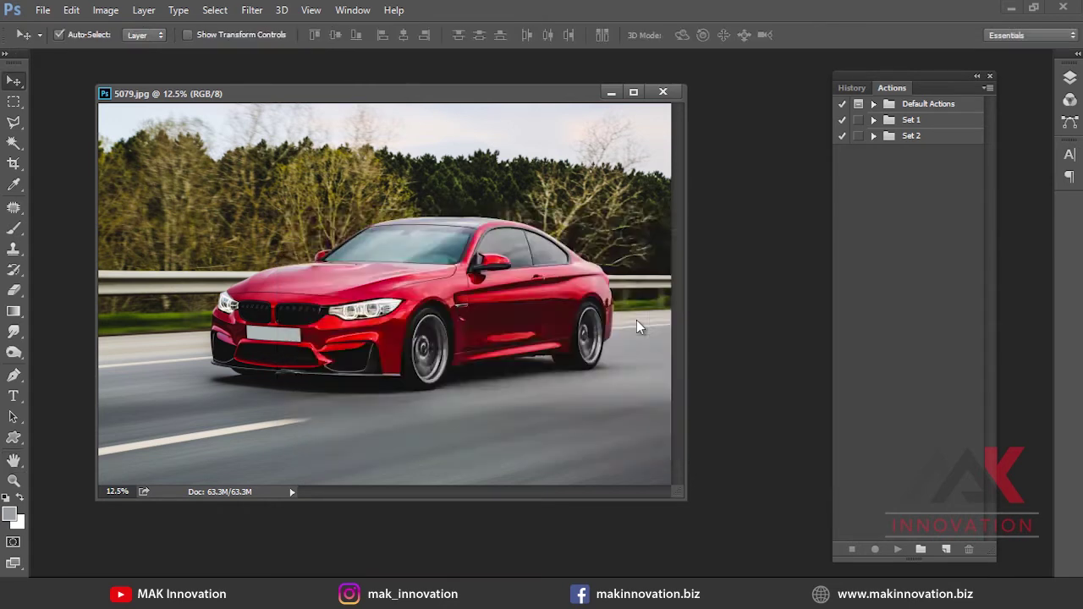
key(ctrl+1)
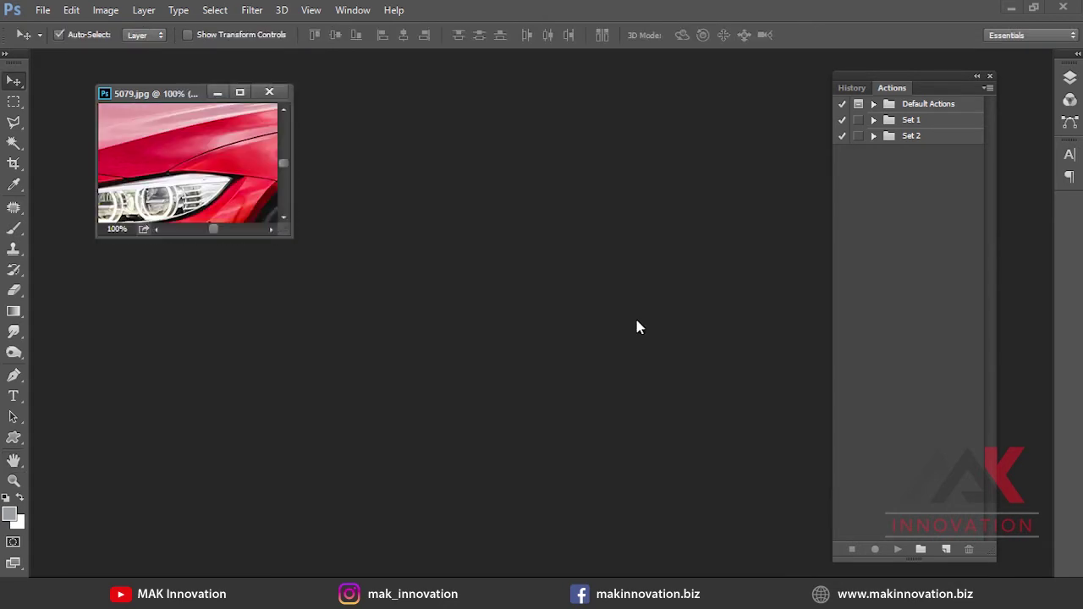
Fit the photo on screen and check Image Size shows 1800 × 1200 px, then cancel.
key(ctrl+0)
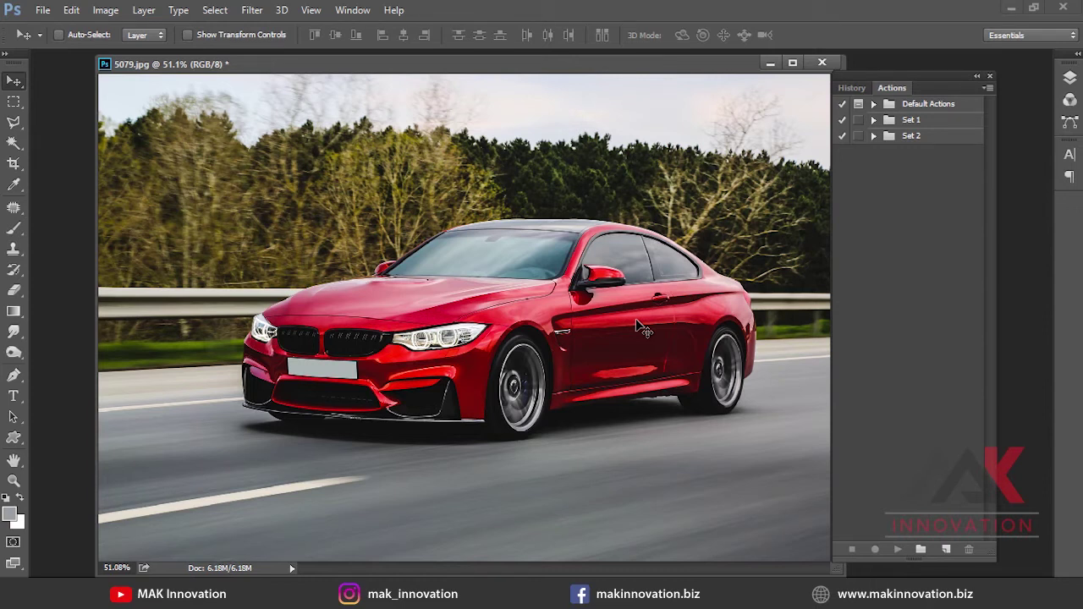
key(ctrl+alt+i)
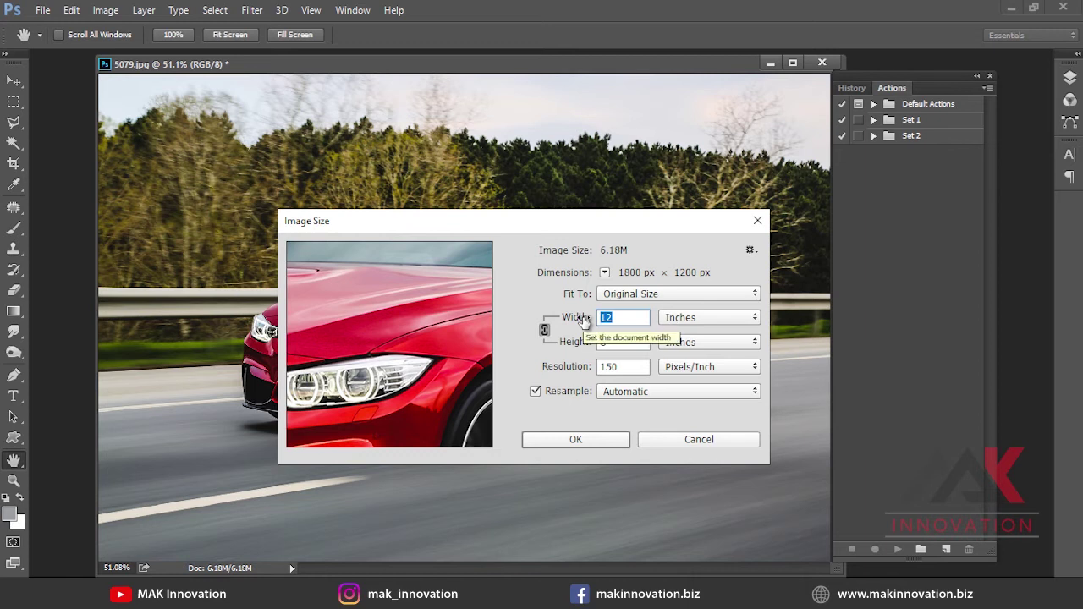
click(684, 442)
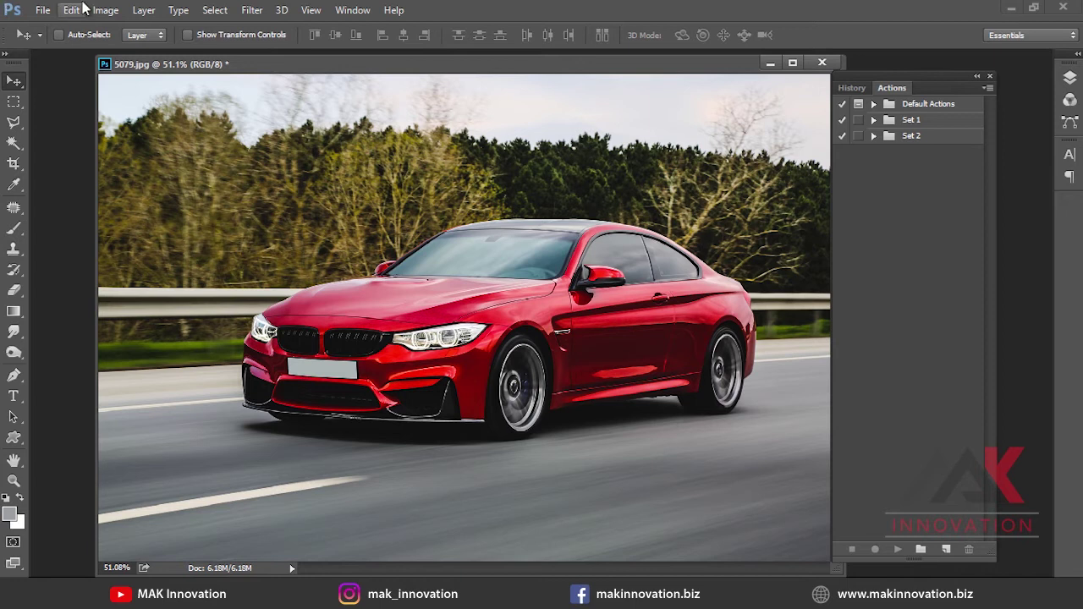
Revert 5079 to its saved 63.3M state and create an action set named 'Action class'.
click(48, 9)
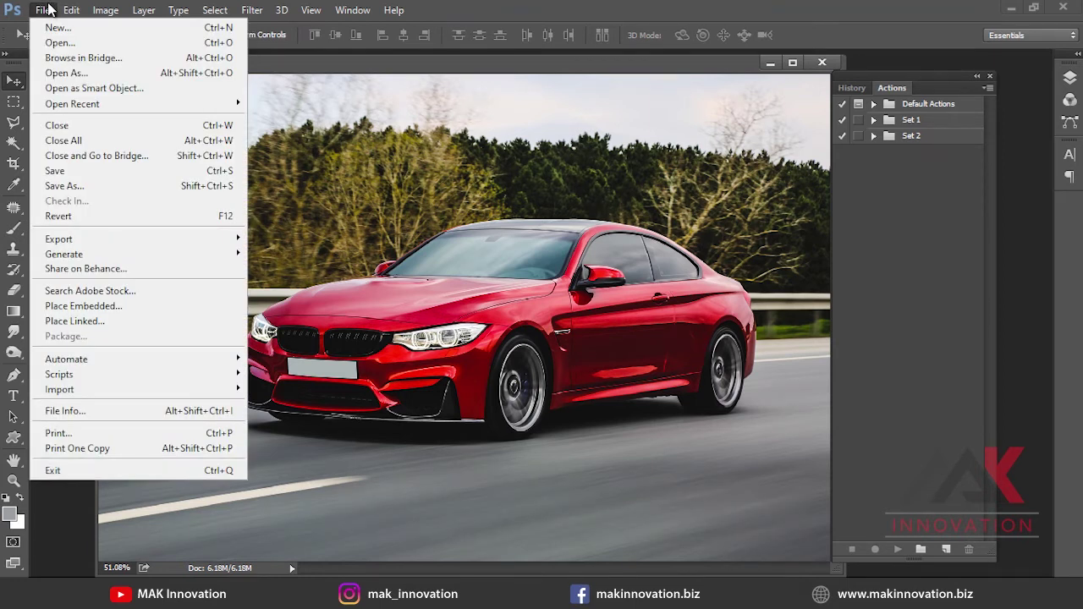
click(74, 216)
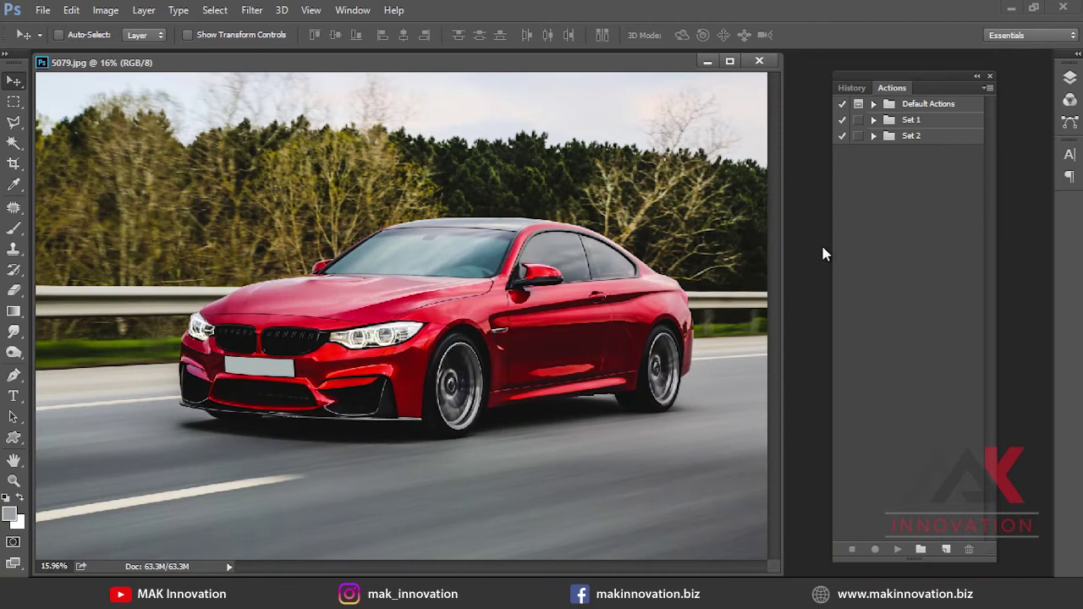
click(921, 552)
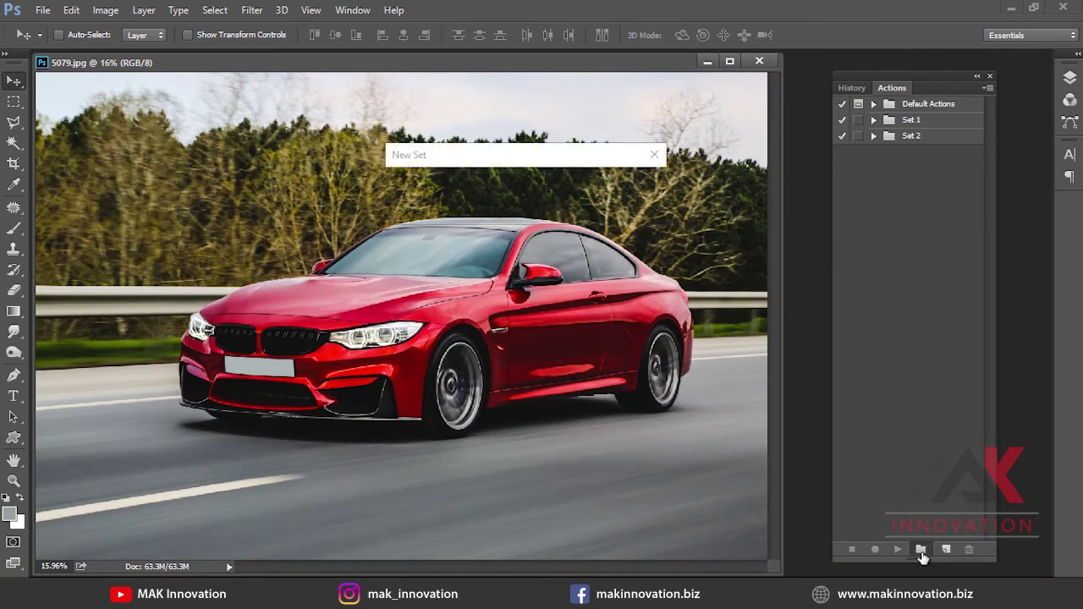
text(Action class)
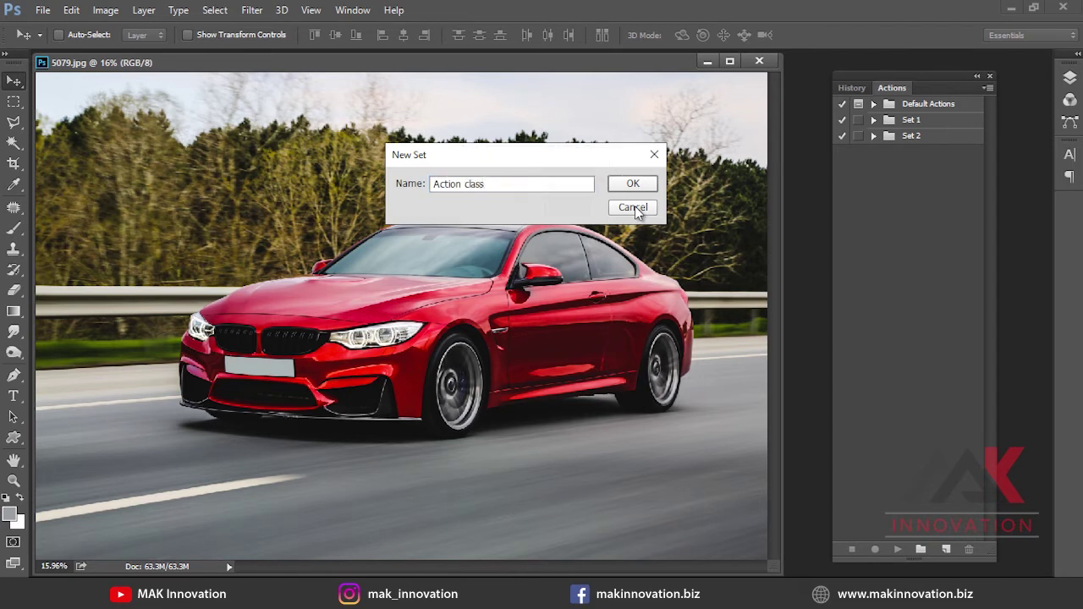
key(Return)
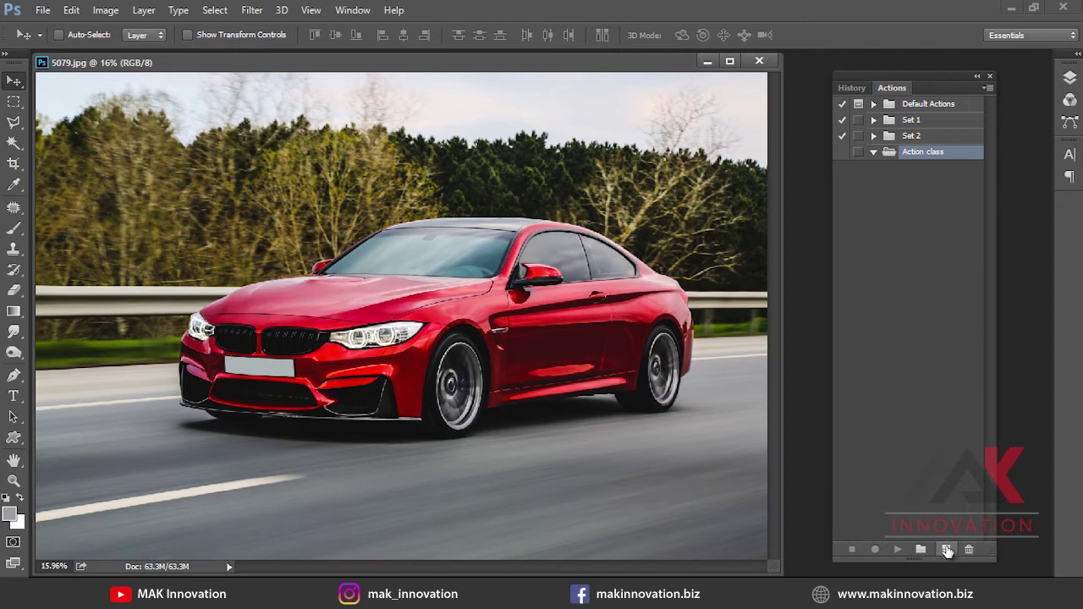
Set up new action 'Action 3' in the Action class set with no function key or colour.
click(946, 550)
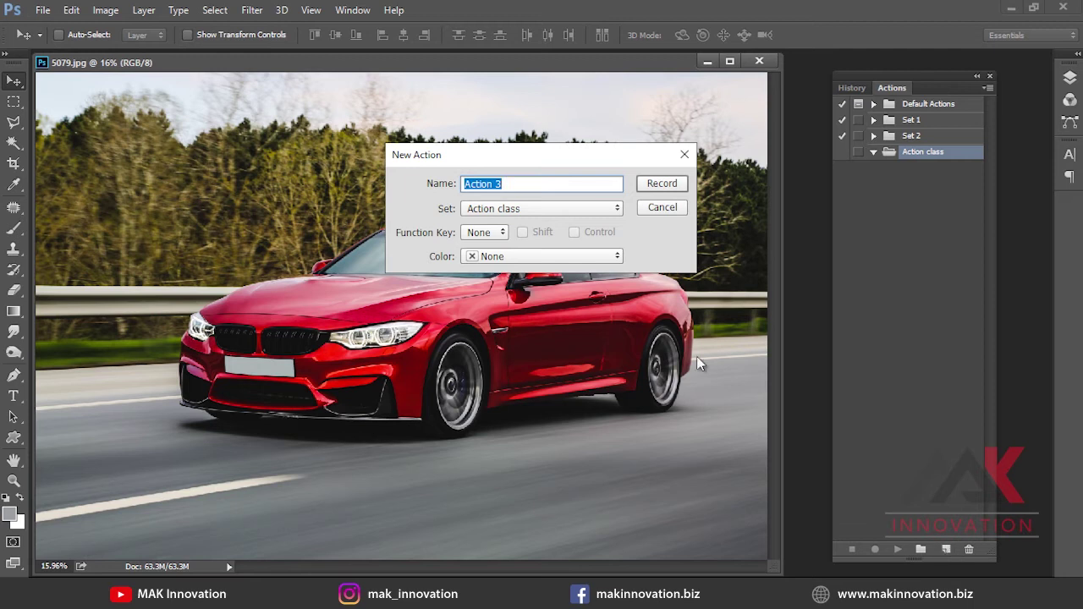
click(581, 209)
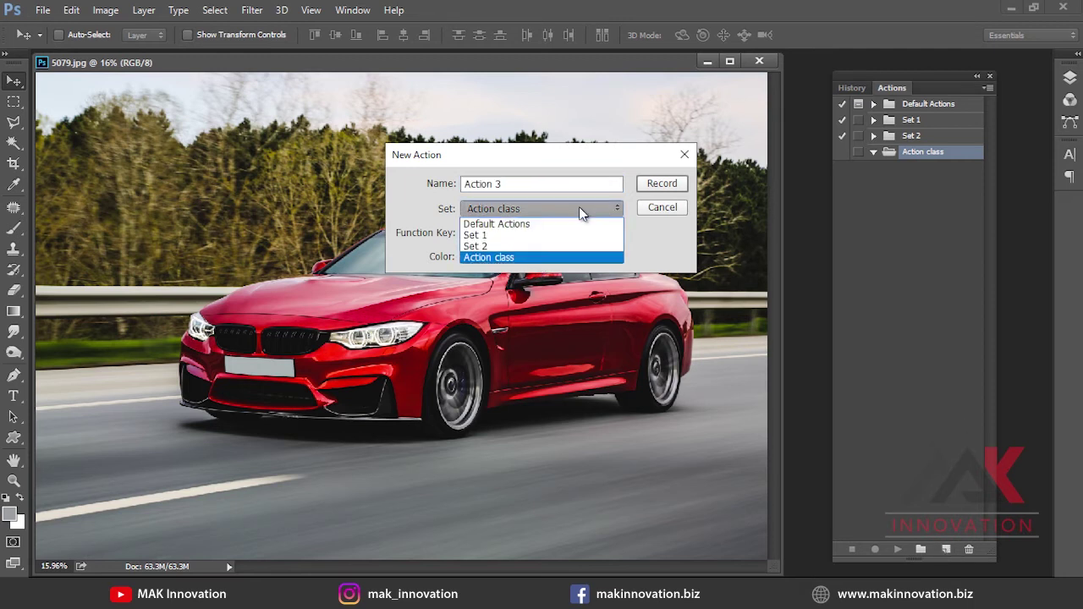
click(579, 208)
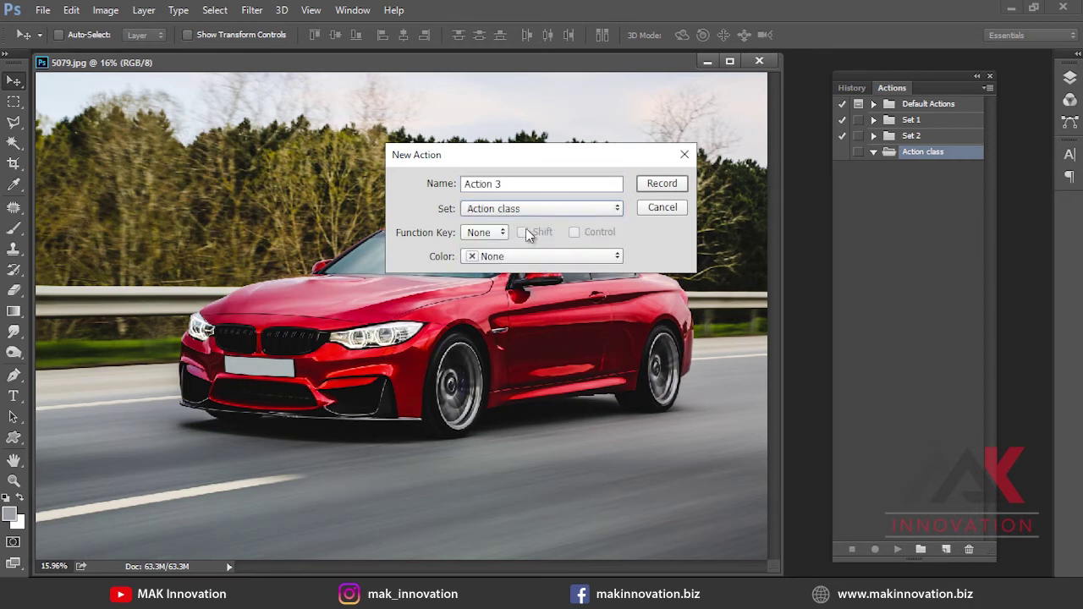
click(560, 207)
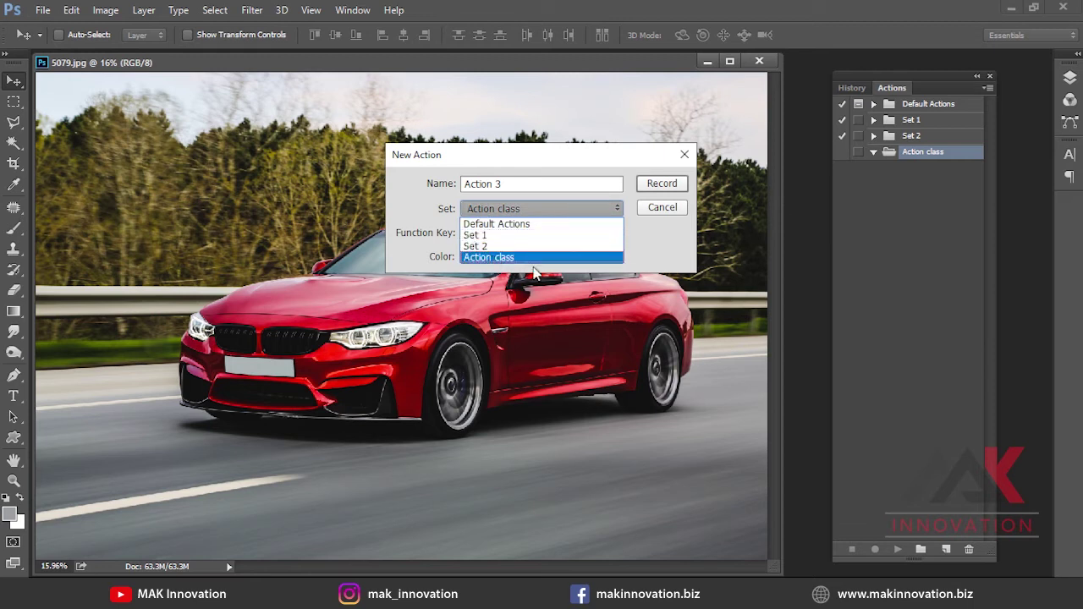
click(515, 257)
click(495, 237)
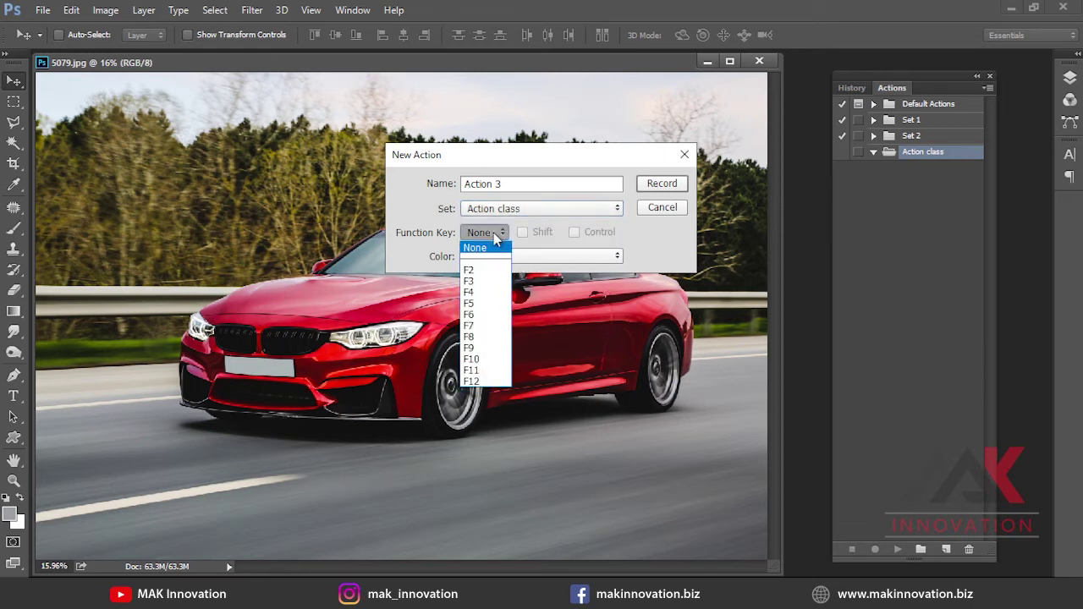
click(425, 227)
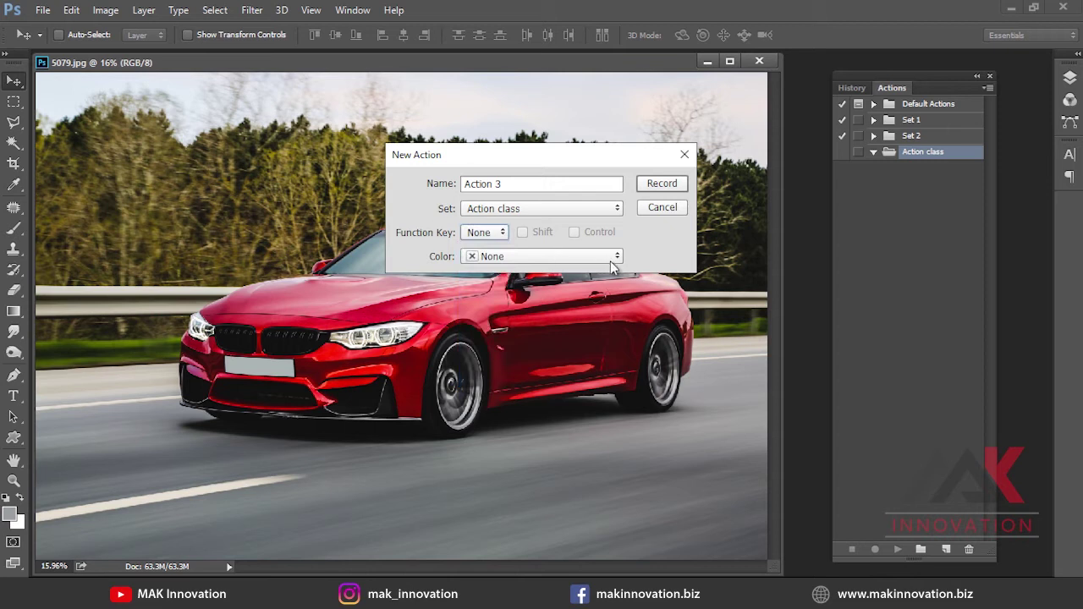
click(607, 258)
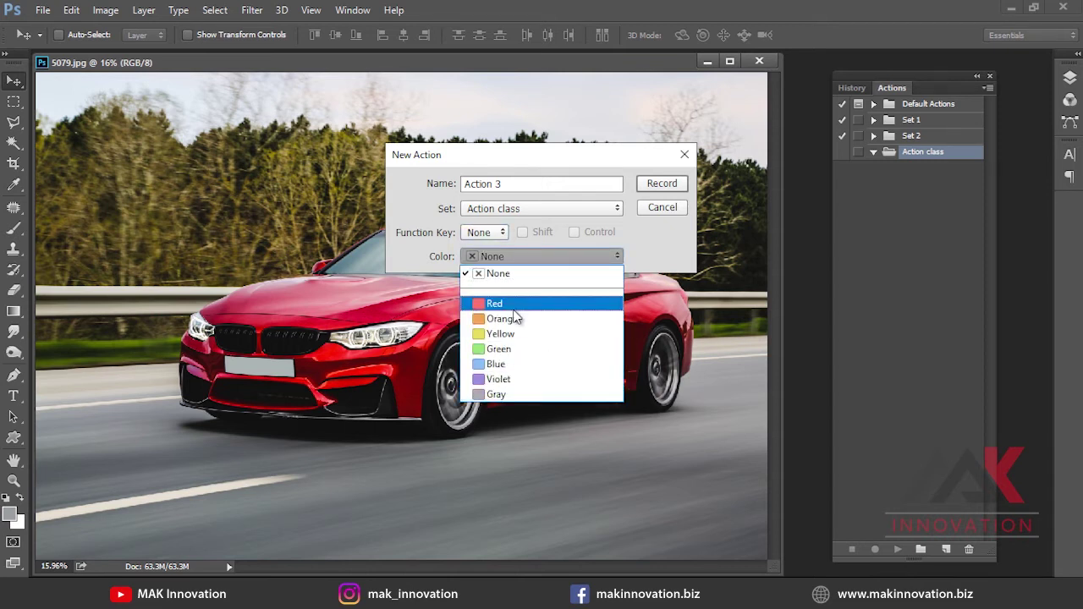
click(658, 263)
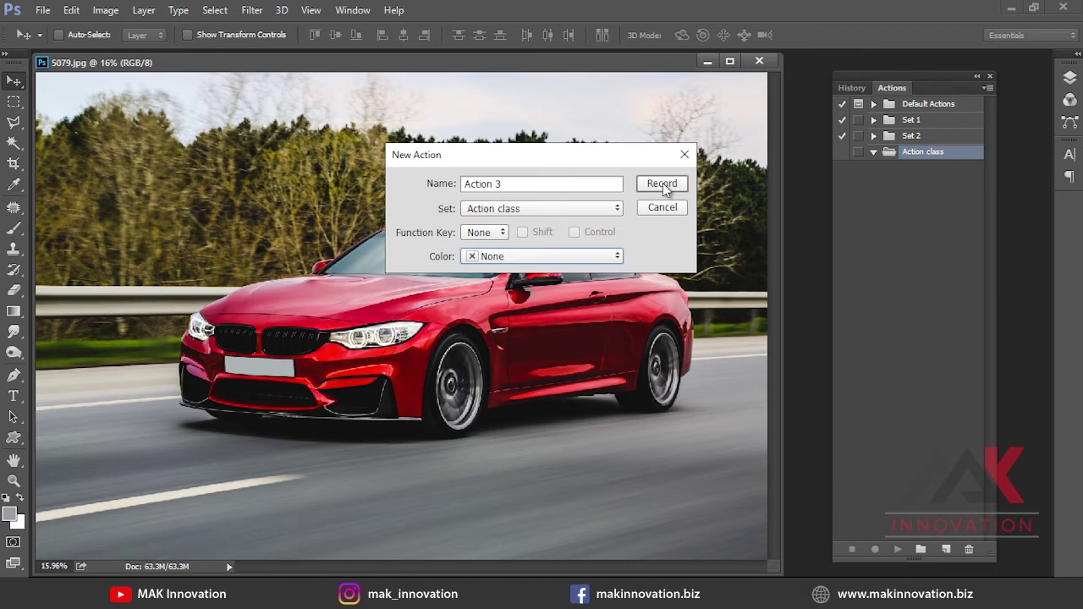
Start recording Action 3 and bring up the Image Size settings.
click(665, 187)
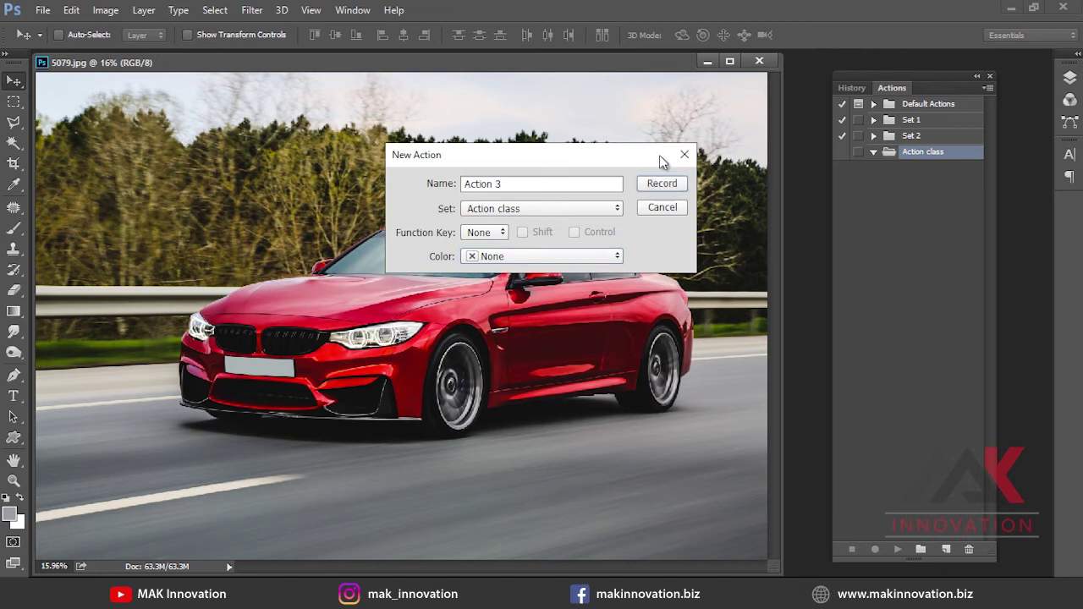
click(661, 185)
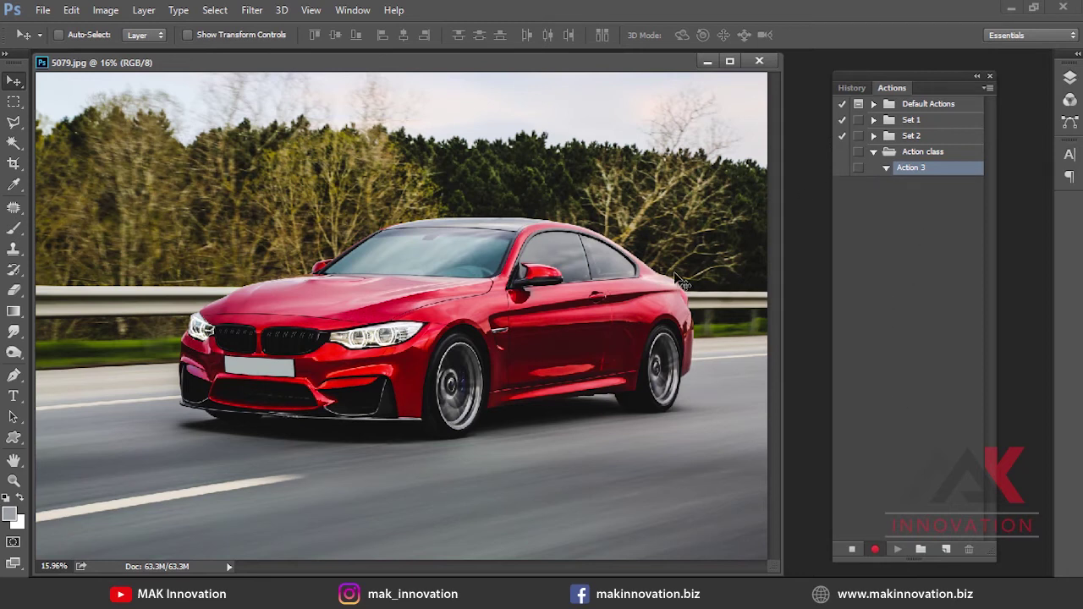
key(ctrl)
key(ctrl+alt+i)
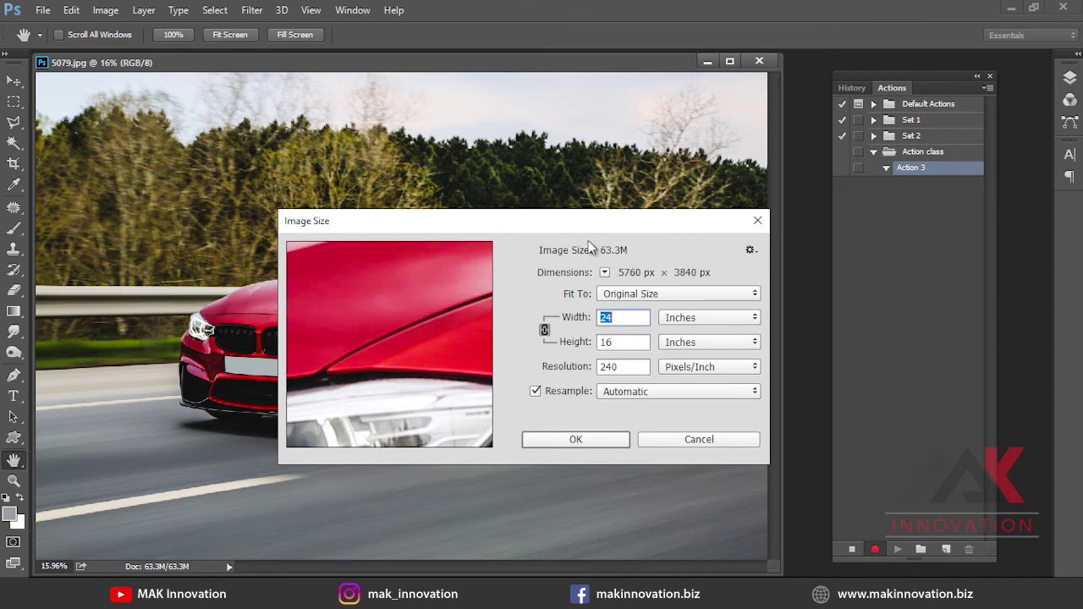
Resize the photo to 12 inches wide at 150 pixels/inch, recording it in Action 3.
drag(579, 221, 542, 132)
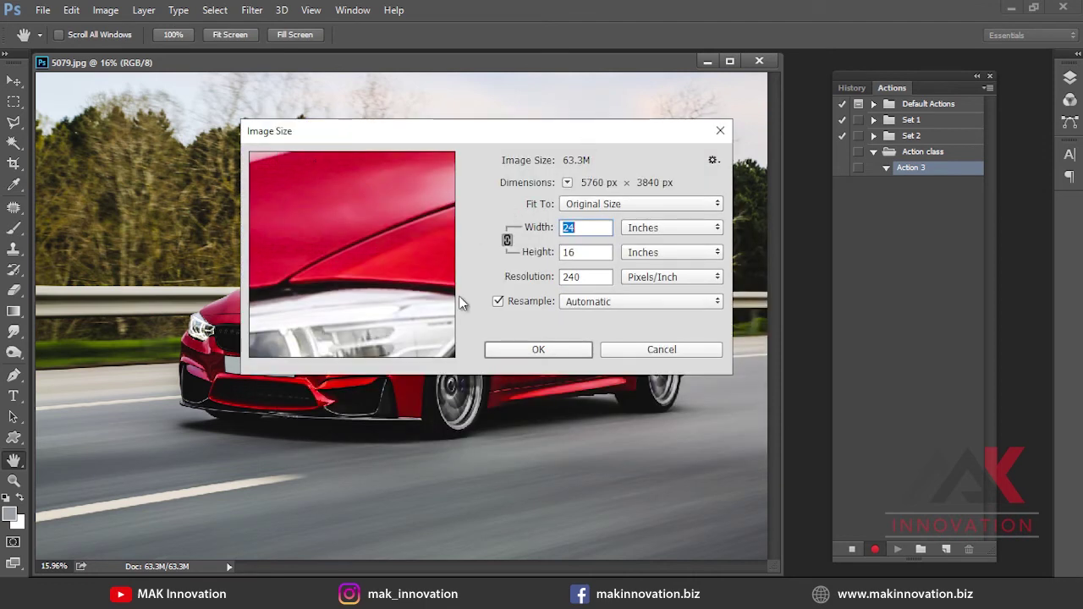
click(660, 349)
click(105, 9)
click(118, 125)
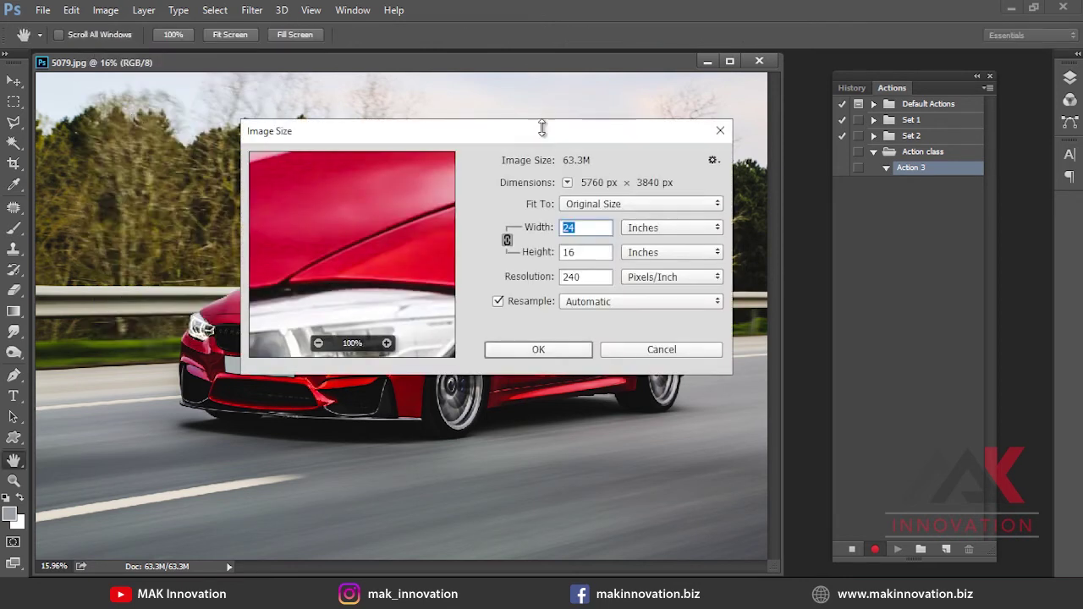
text(12)
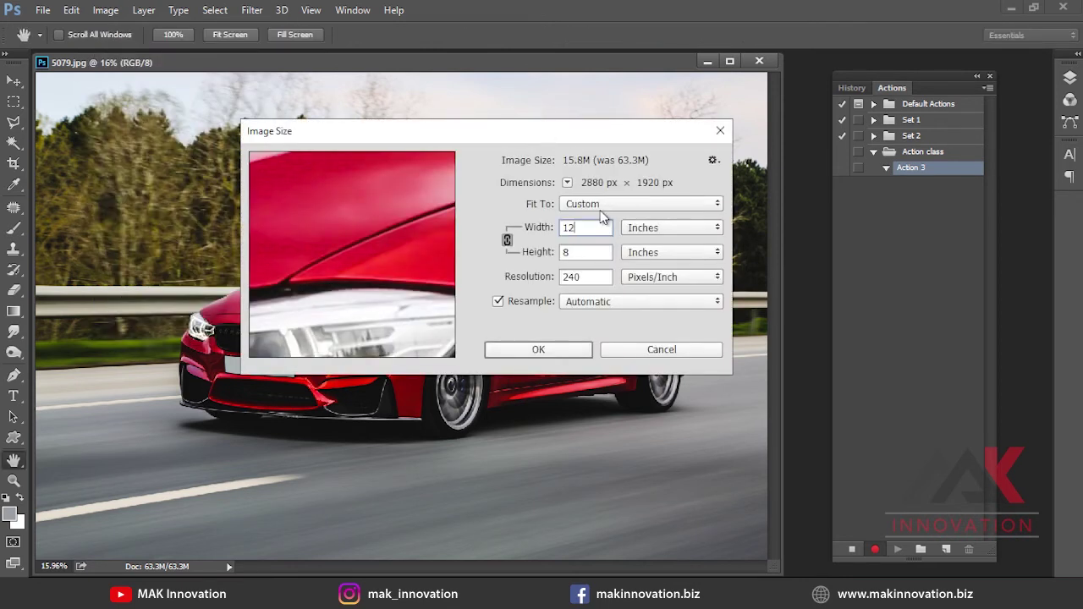
key(Tab)
key(Tab)
text(15)
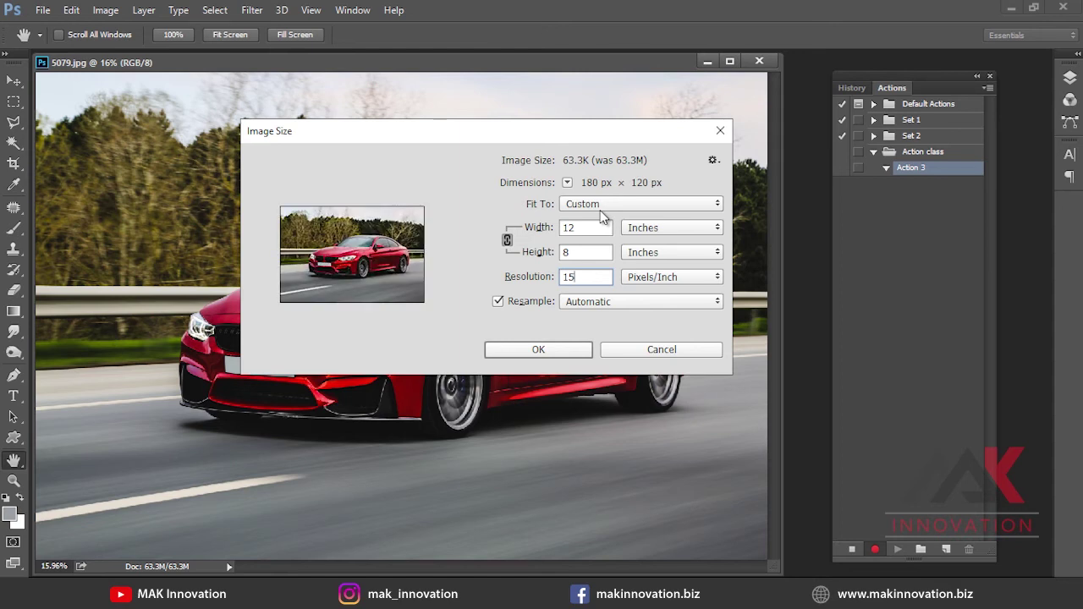
text(0)
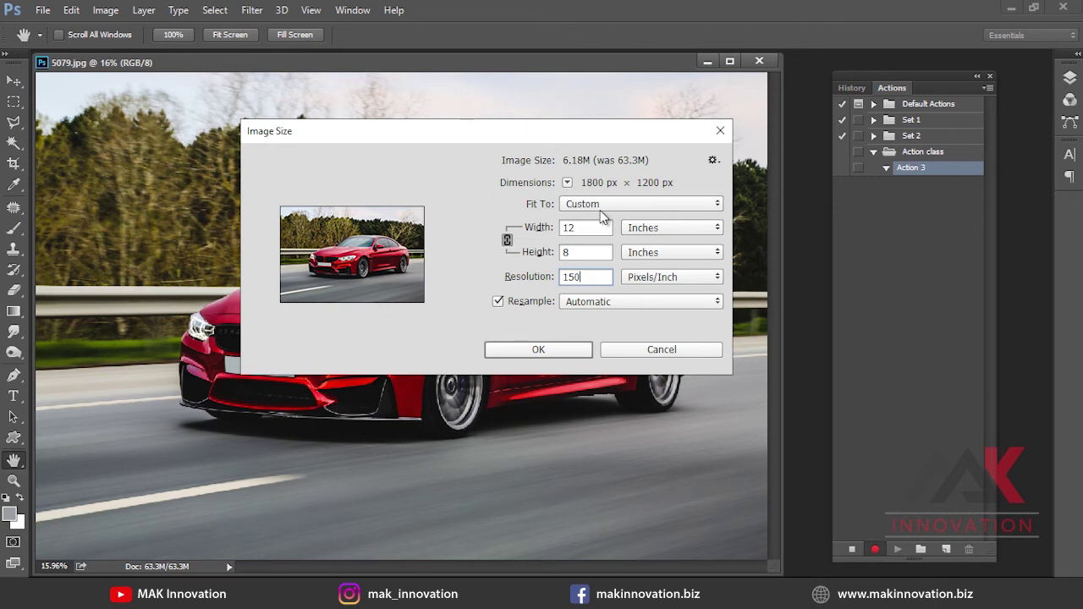
click(592, 350)
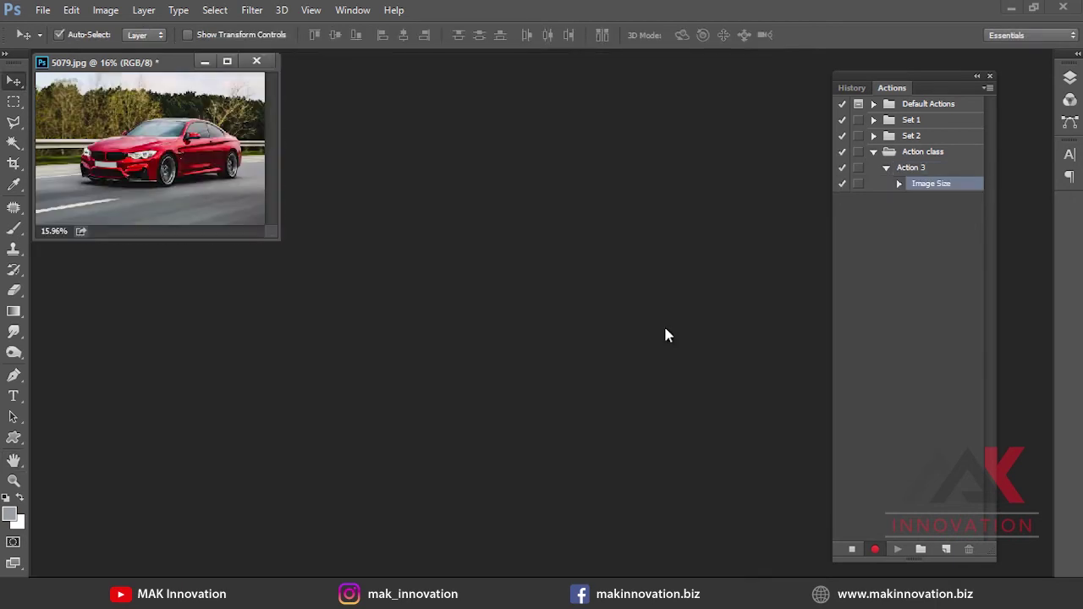
Save 5079 as a quality-8 JPEG into the Image Size folder, recording a Save step.
key(ctrl+0)
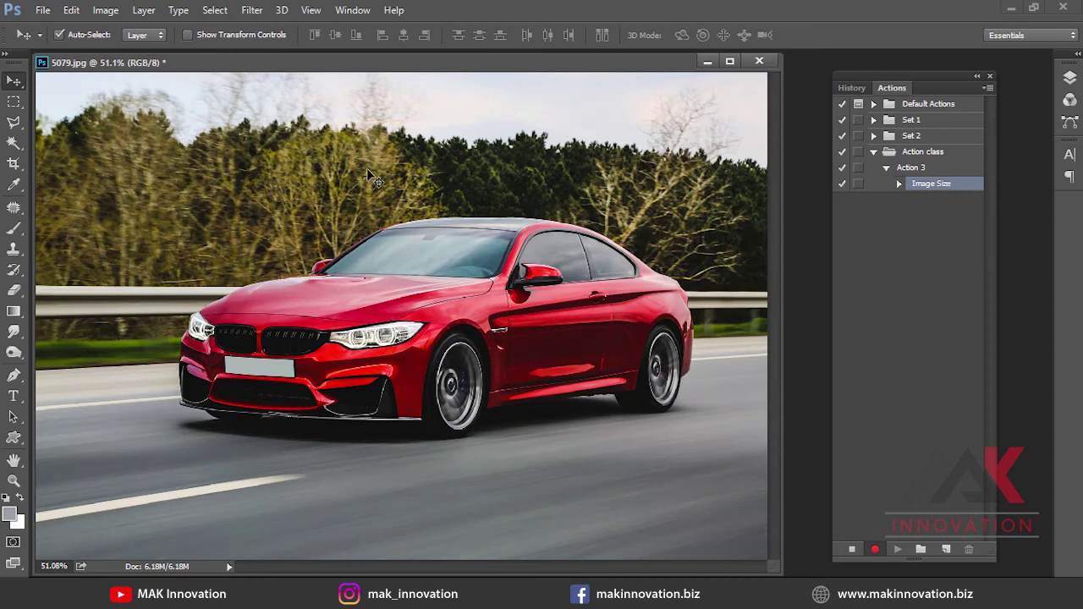
key(ctrl+shift+s)
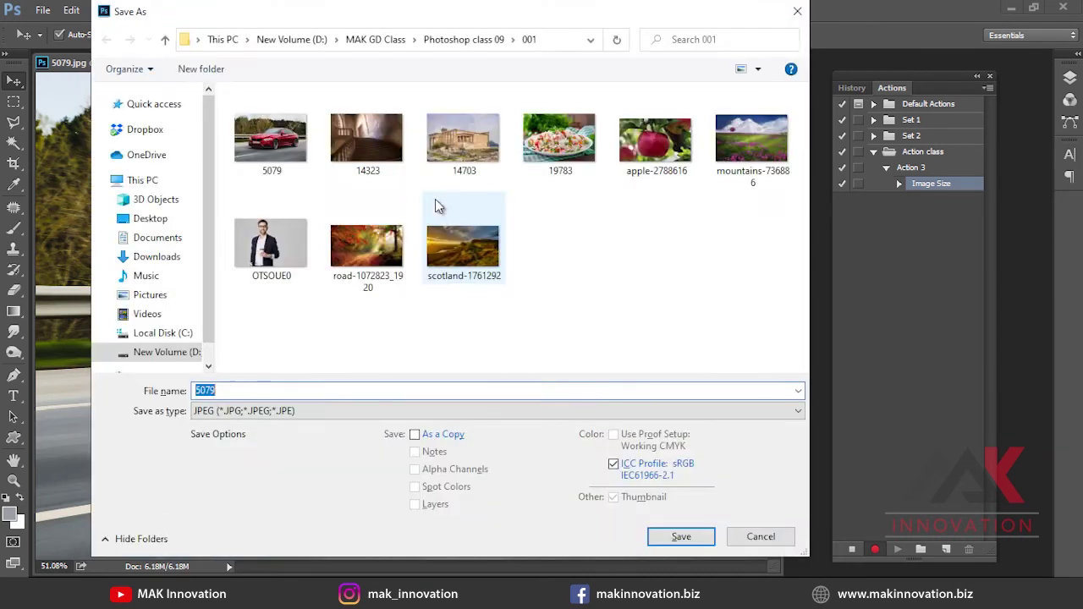
click(464, 40)
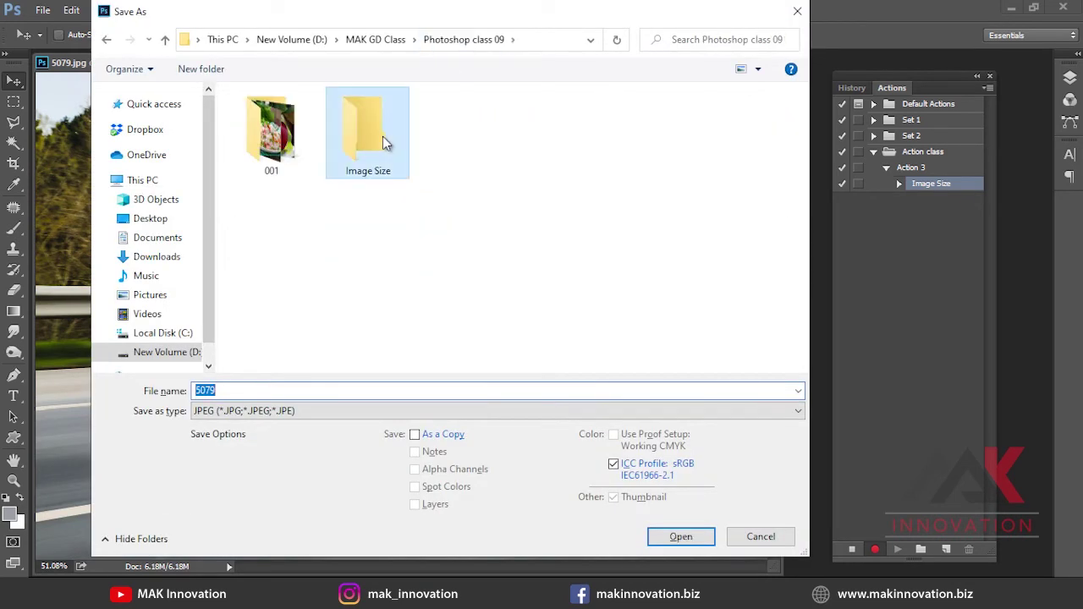
double_click(383, 138)
click(289, 390)
double_click(315, 391)
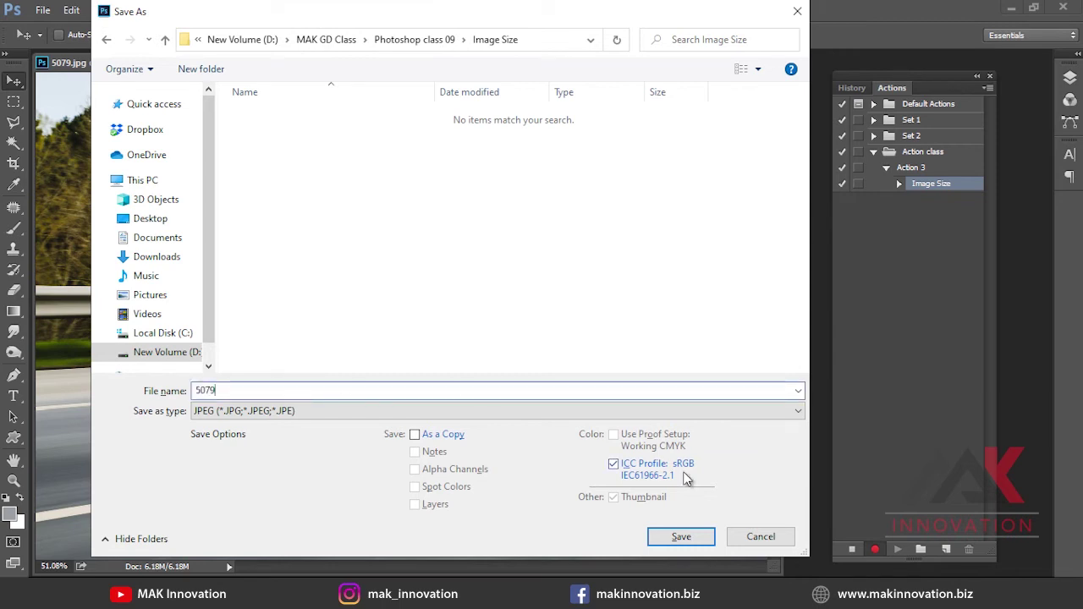
click(681, 536)
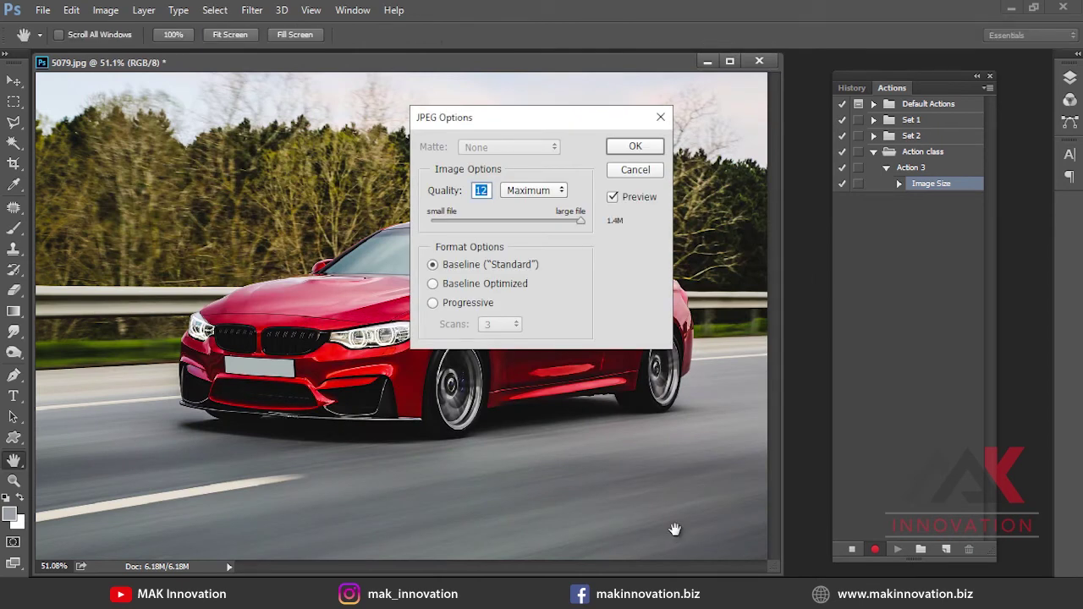
text(8)
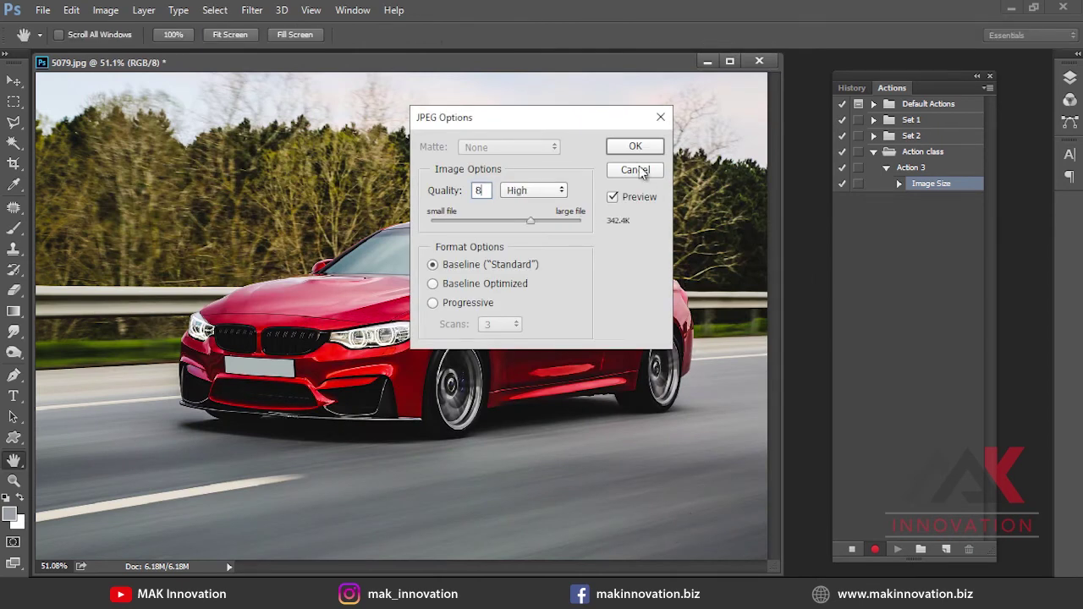
click(635, 147)
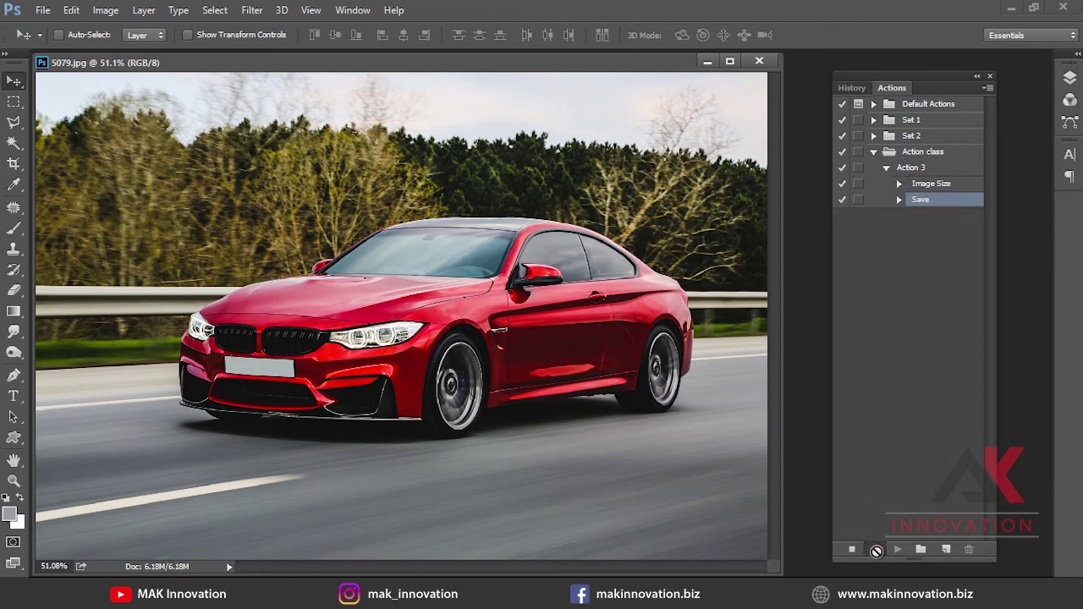
Record closing the car photo as a Close step in Action 3, then stop recording.
click(876, 550)
click(853, 550)
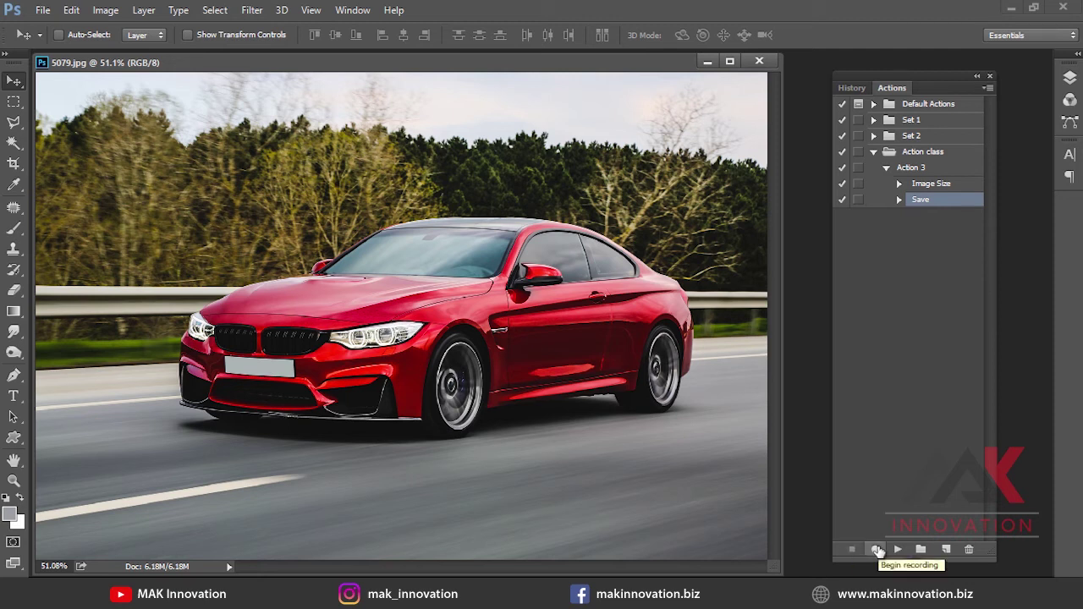
click(875, 548)
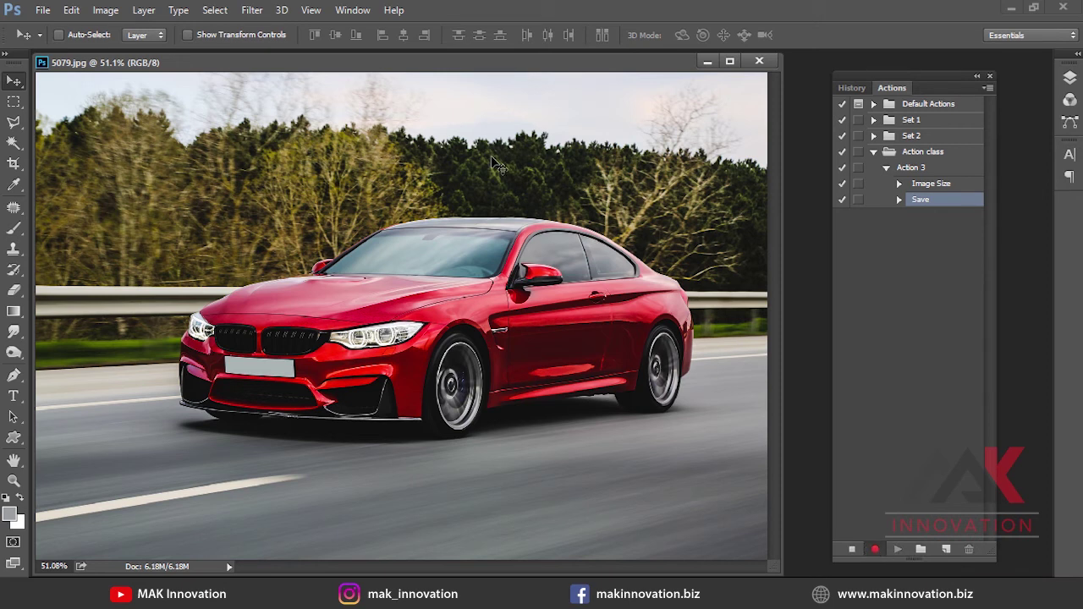
click(759, 62)
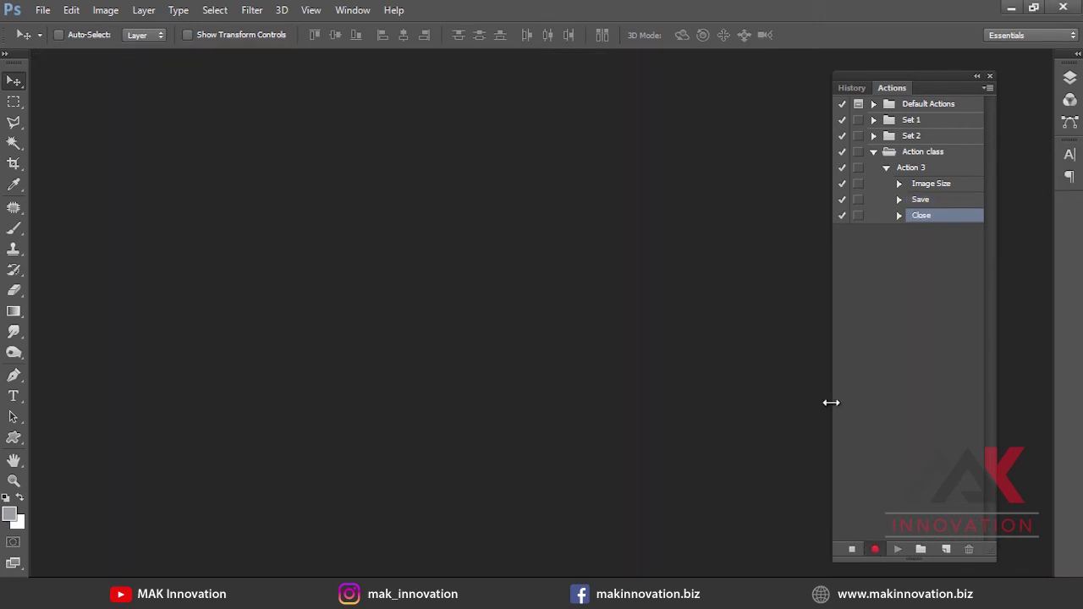
click(849, 550)
Open the five photos 14323 through mountains-736886 from the 001 folder.
double_click(657, 380)
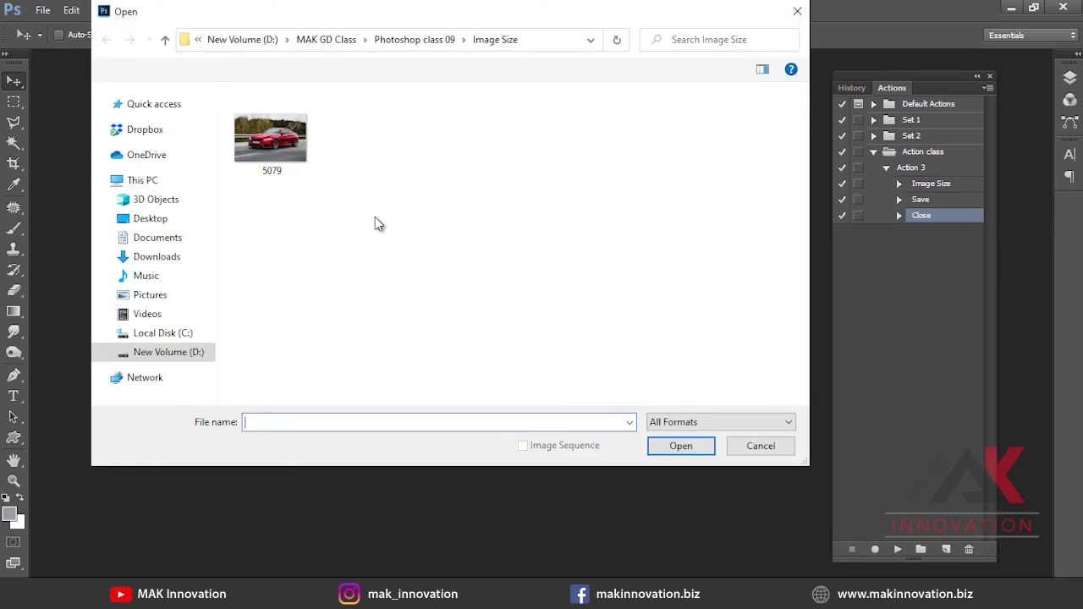
click(411, 42)
double_click(297, 128)
click(354, 137)
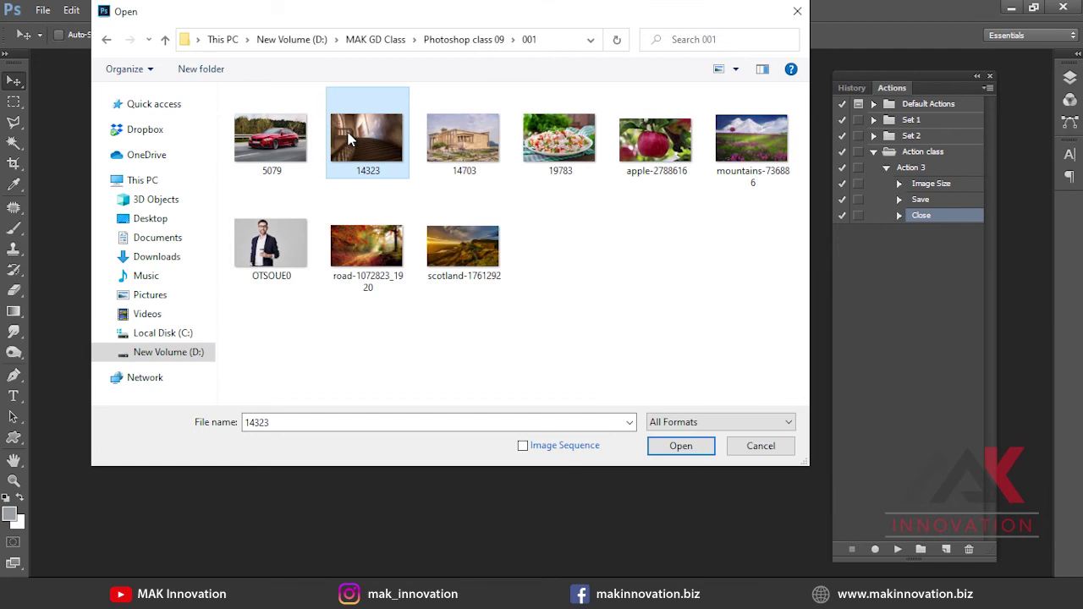
shift+click(738, 132)
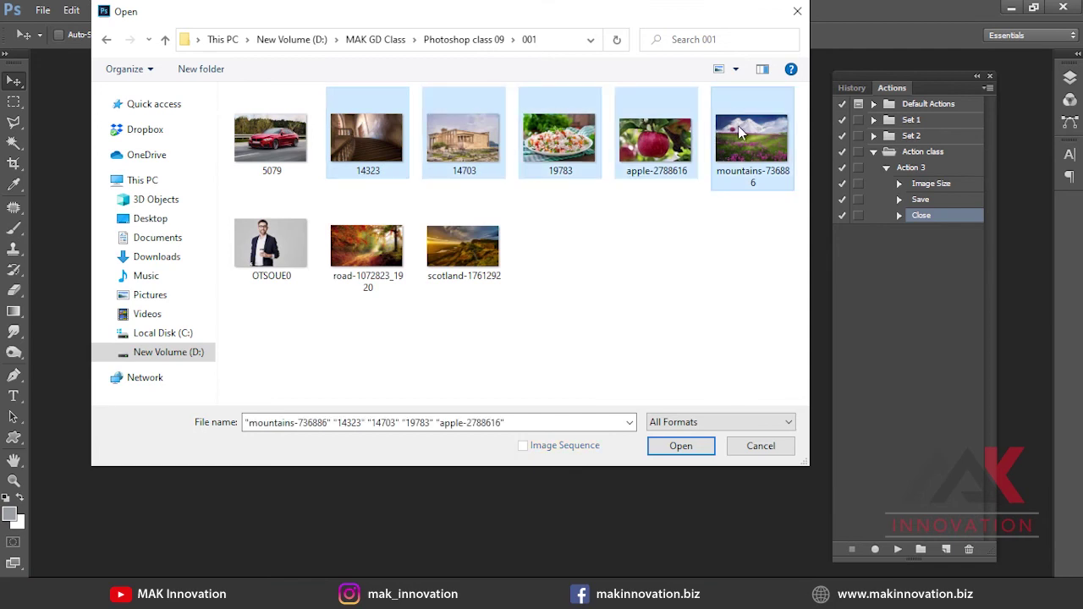
key(Return)
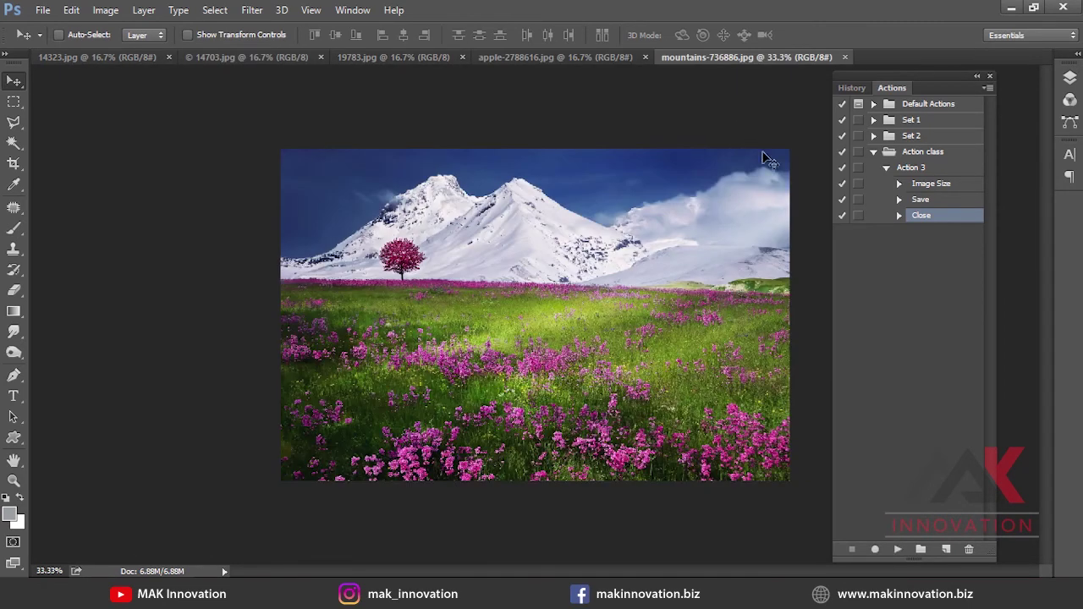
Play Action 3 on each open photo to resize, save and close it.
click(929, 167)
click(898, 549)
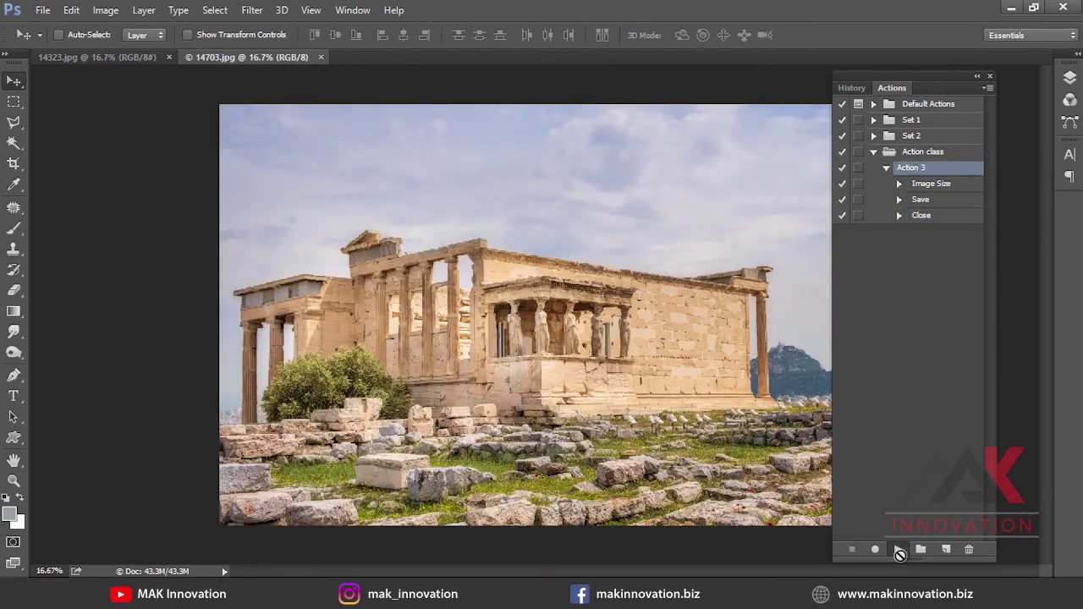
click(900, 550)
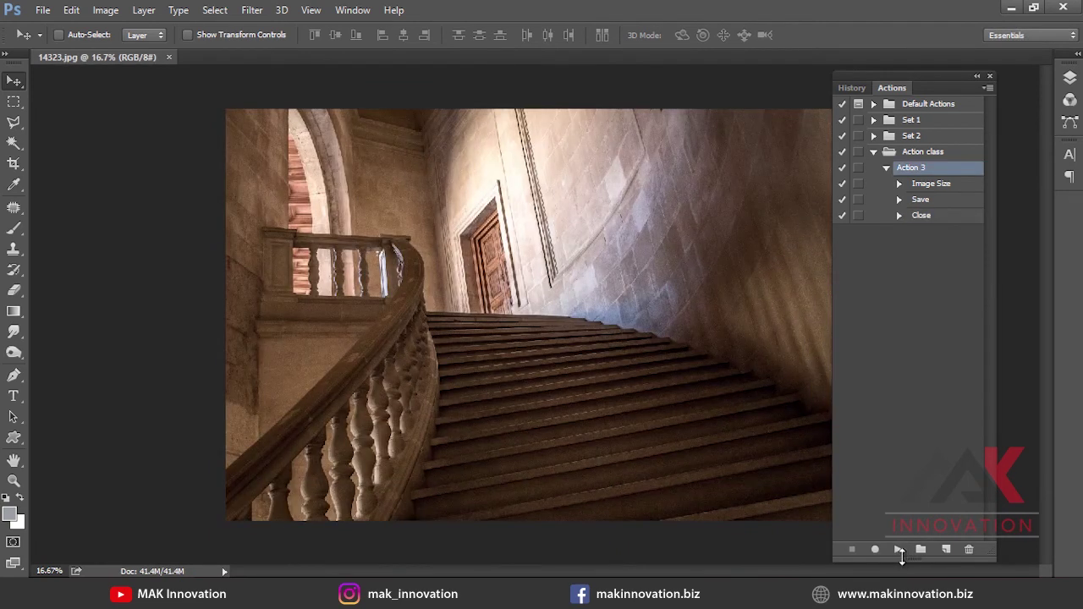
click(900, 550)
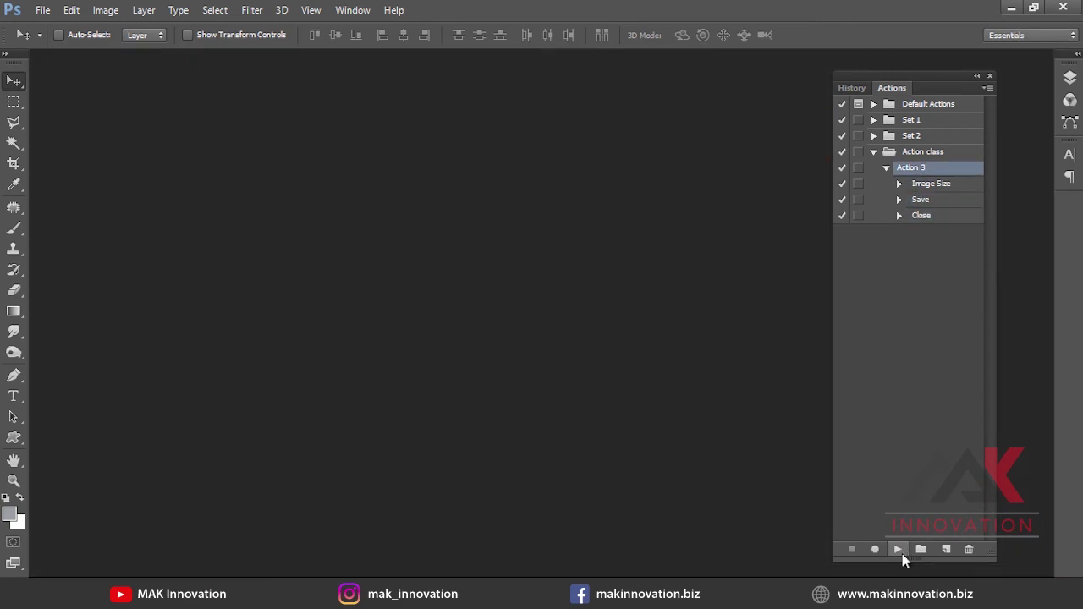
Reopen 14323.jpg from the Image Size folder and confirm it measures 1800 × 1200 px.
key(ctrl+o)
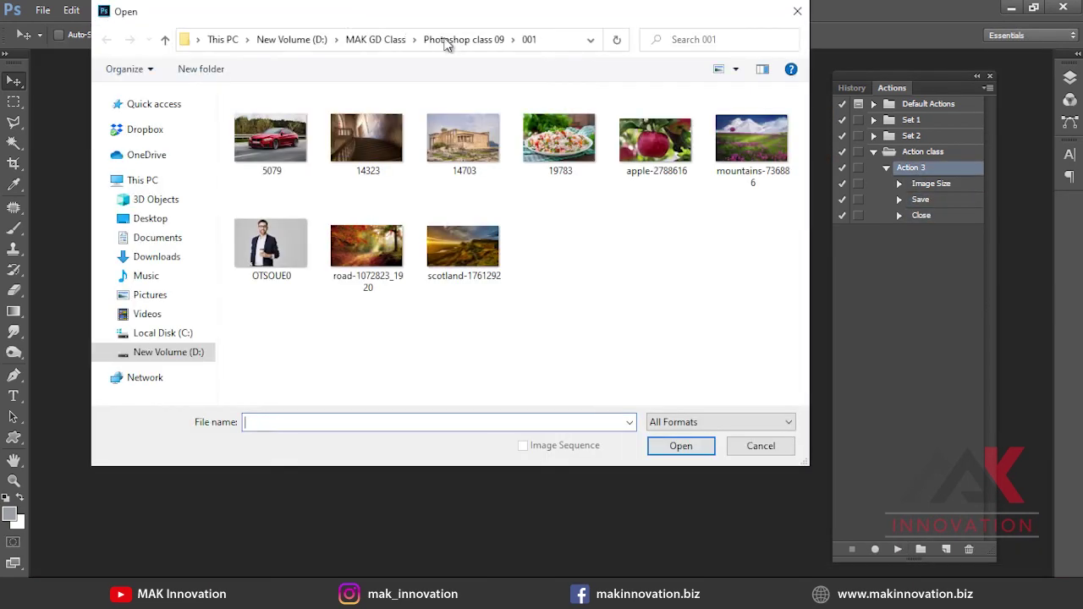
click(449, 40)
double_click(371, 127)
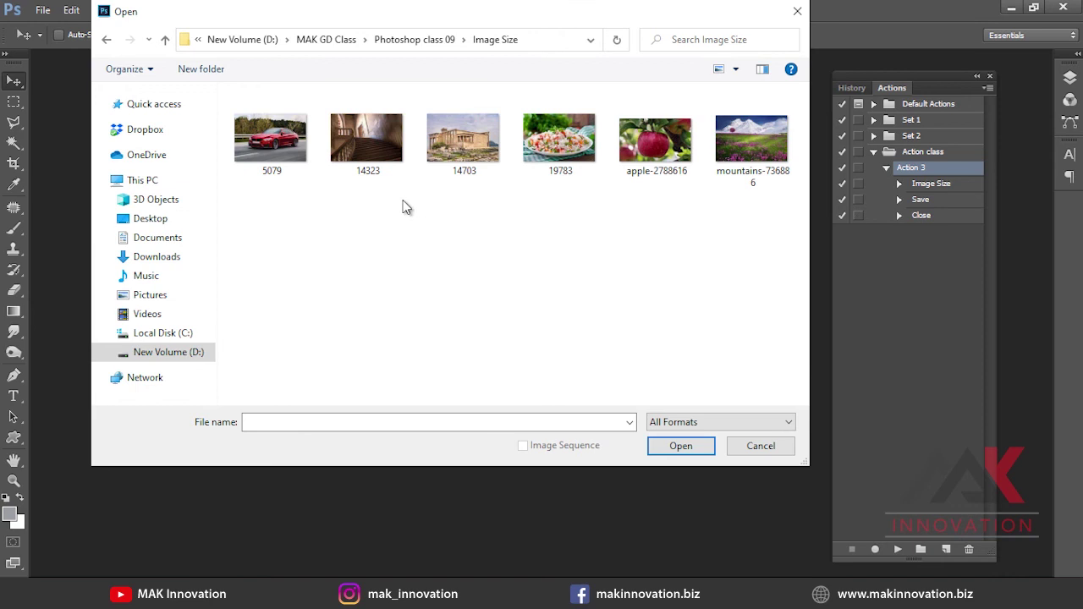
click(368, 155)
double_click(366, 153)
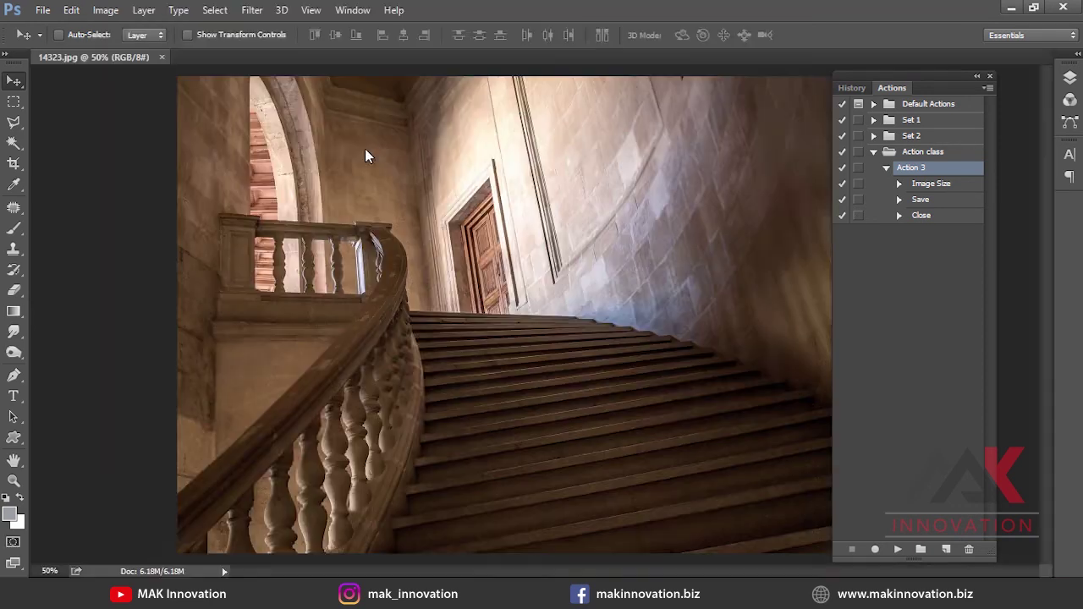
key(ctrl+alt+i)
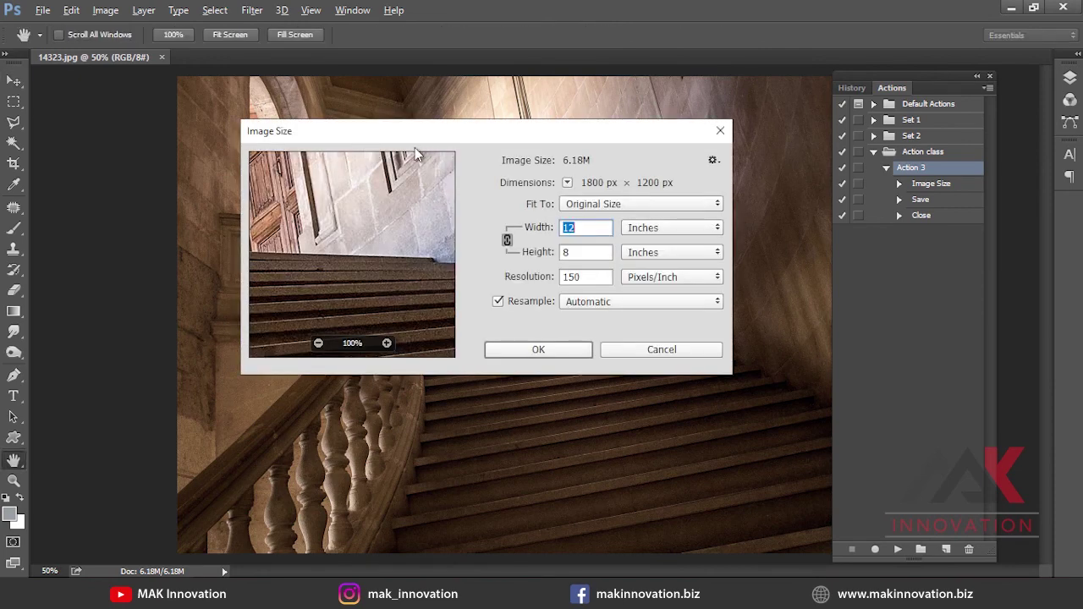
key(Return)
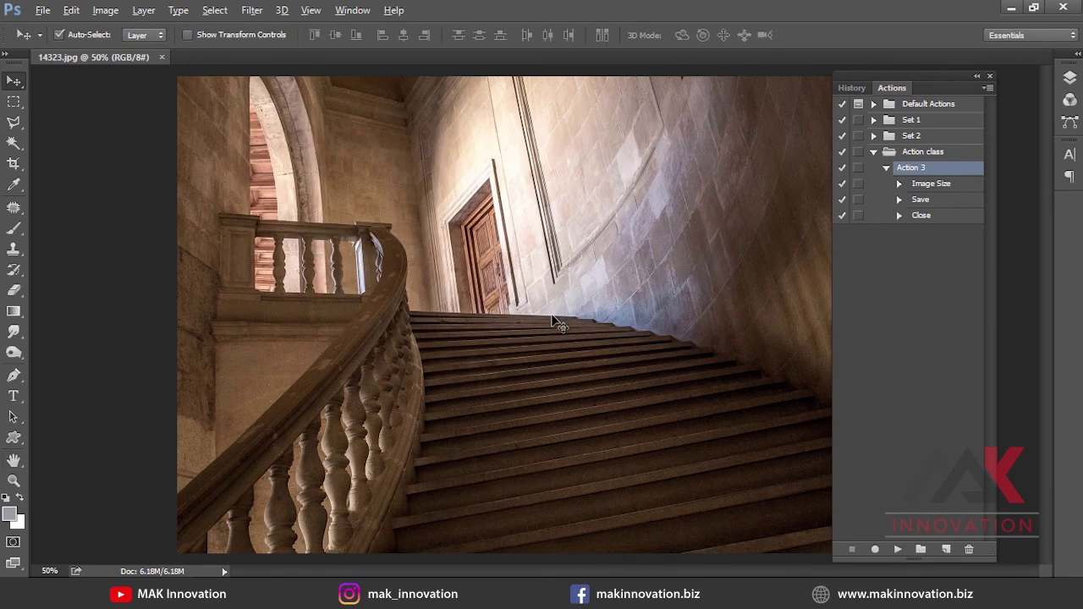
Check the 14323 file's properties in the Open dialog.
key(ctrl+o)
click(392, 151)
key(alt+Return)
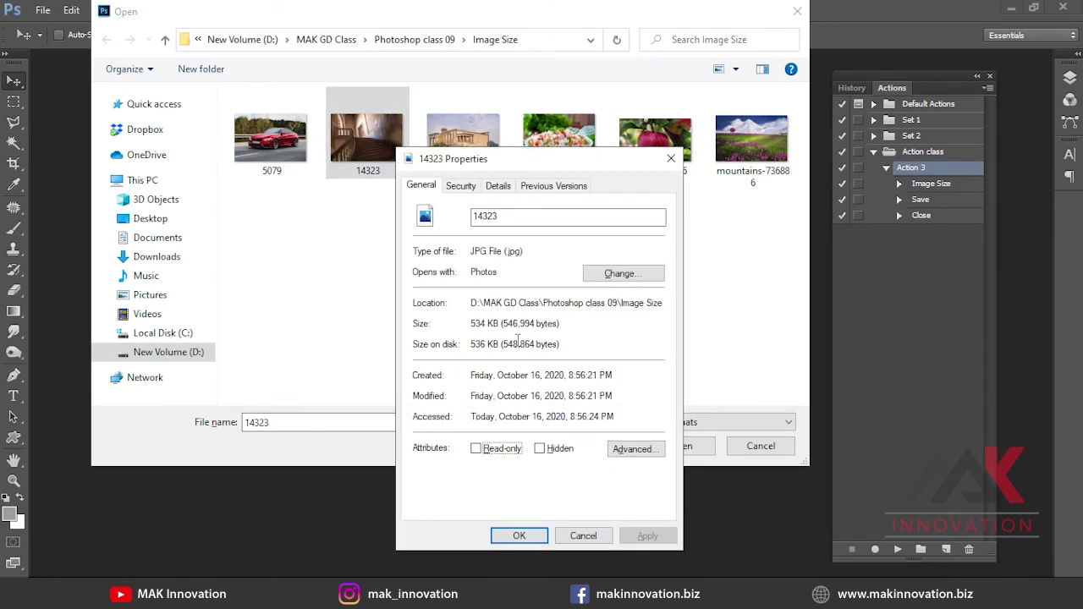
key(Escape)
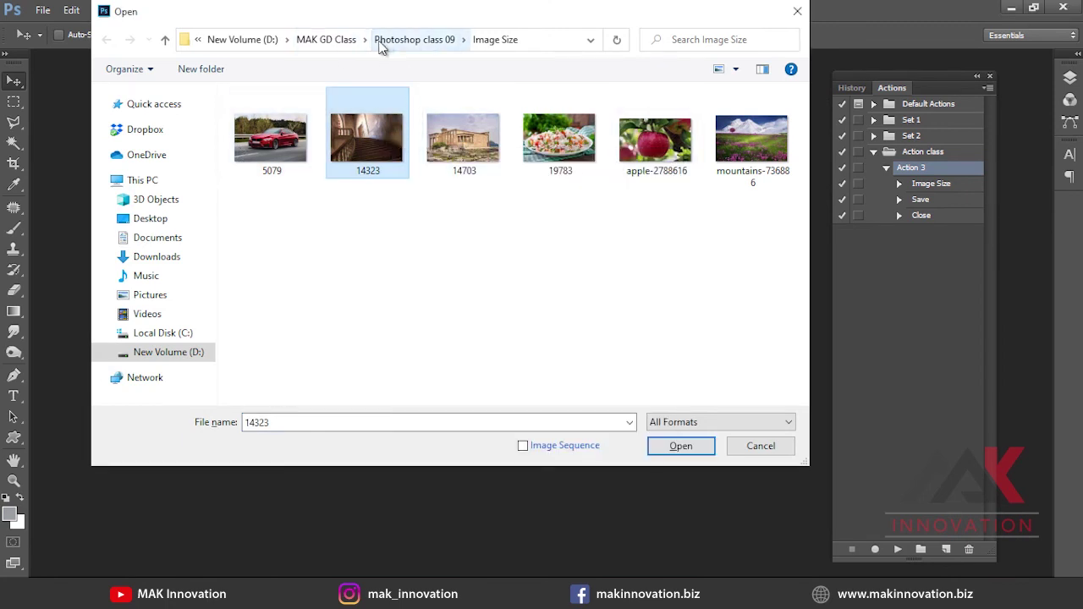
Open OTSOUE0, road-1072823_1920 and scotland-1761292 from 001 and play Action 3 on scotland.
click(379, 40)
click(275, 136)
double_click(275, 135)
click(292, 223)
ctrl+click(367, 242)
ctrl+click(470, 232)
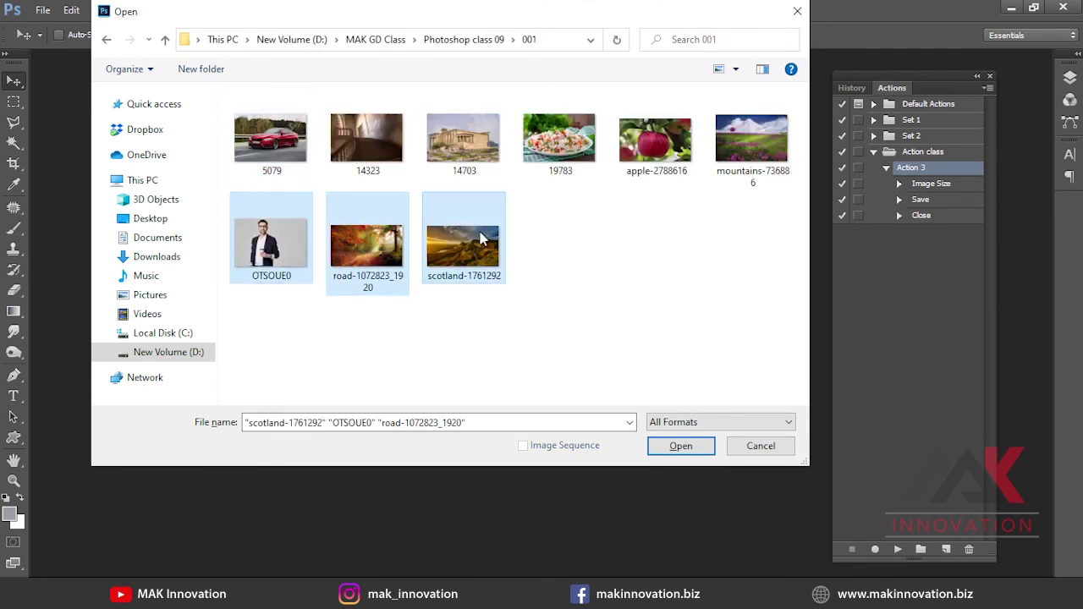
key(Return)
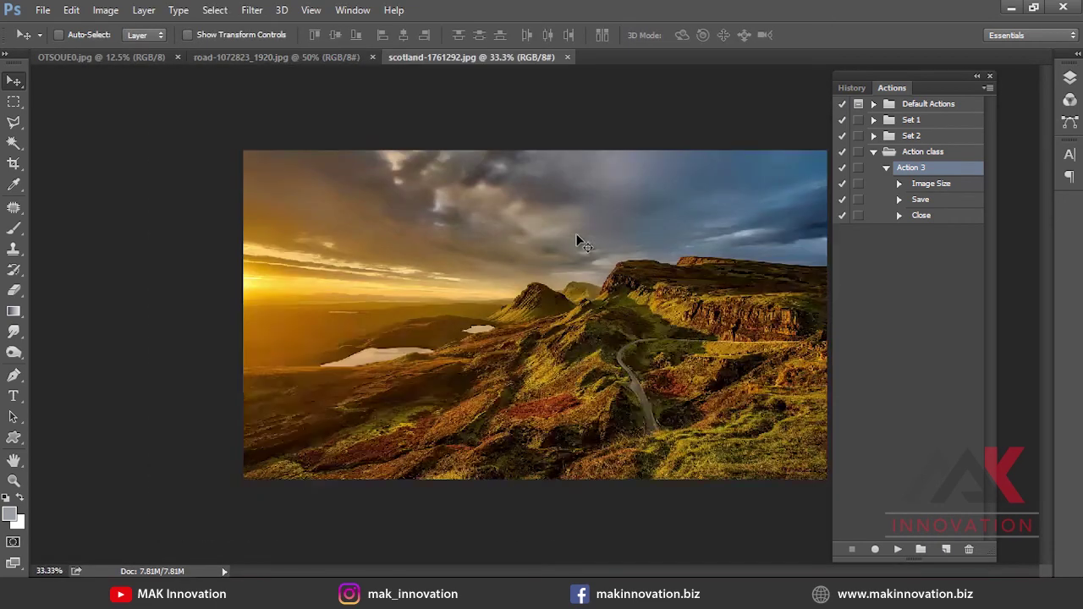
click(898, 550)
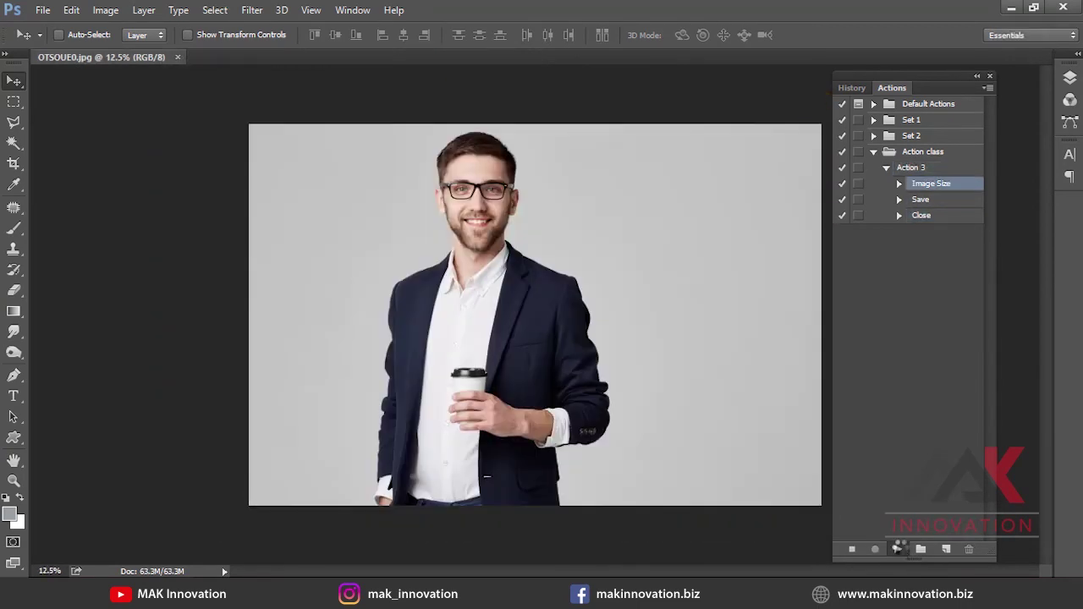
Browse to the Image Size folder and inspect the resized OTSOUE0 file's properties.
key(ctrl+o)
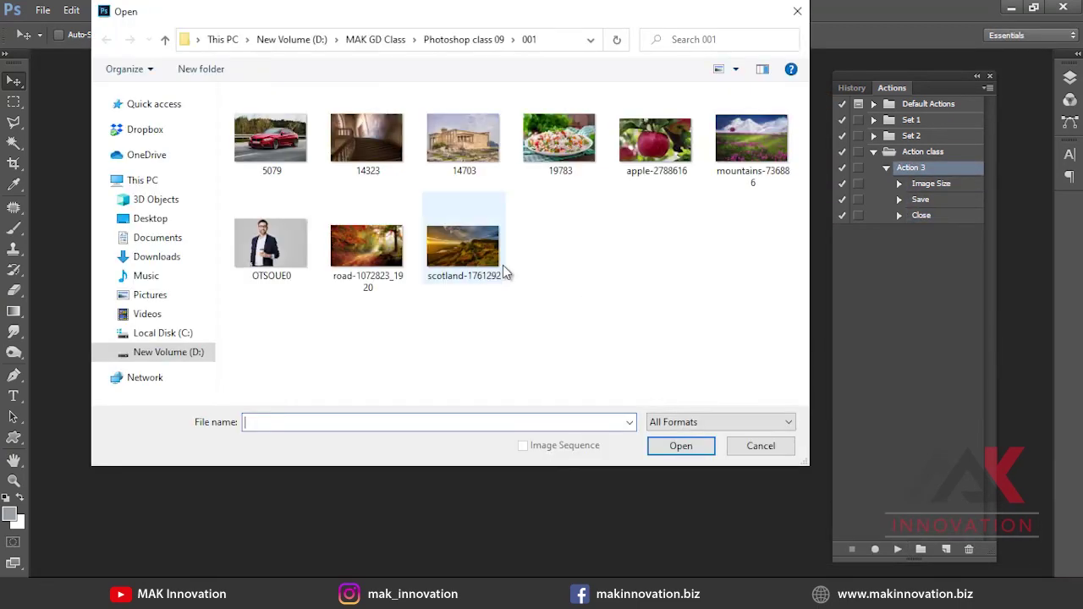
click(464, 40)
click(396, 134)
double_click(396, 134)
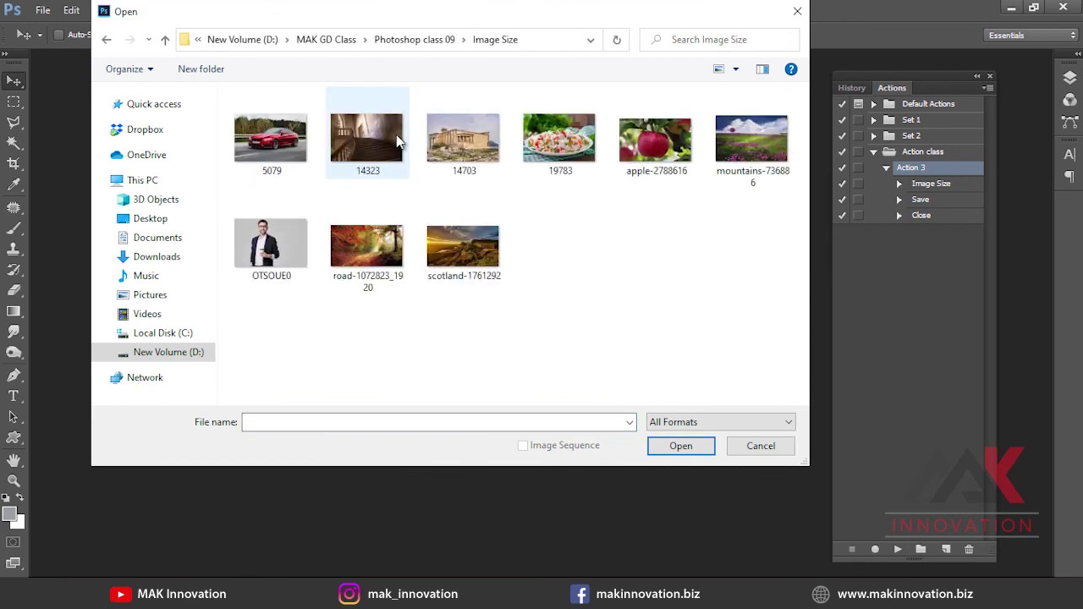
click(296, 166)
click(298, 256)
key(alt+Return)
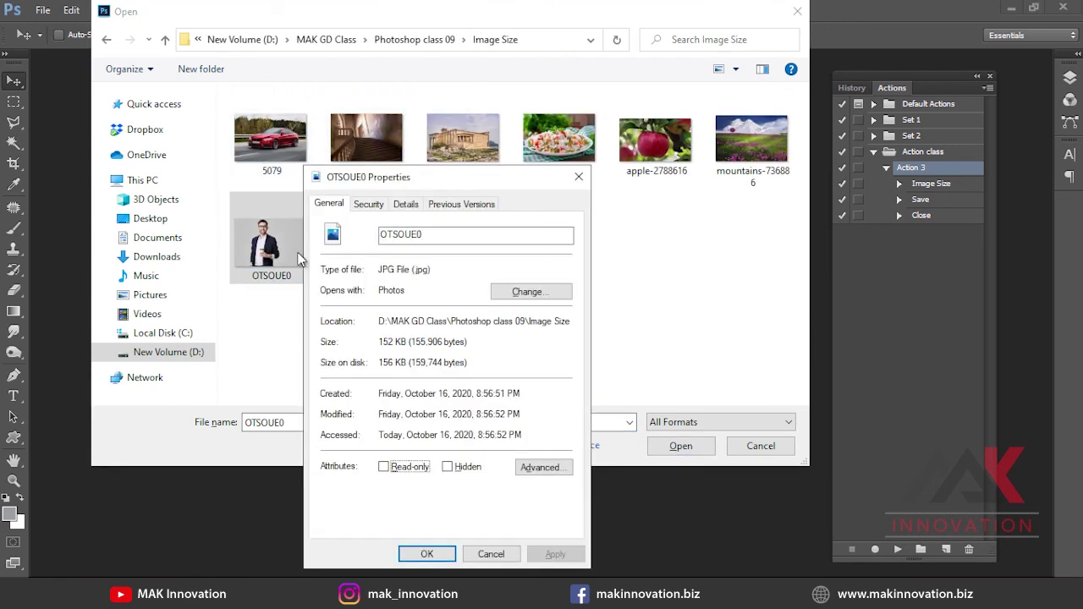
key(Escape)
Open the resized OTSOUE0.jpg and confirm its image size is 1800 × 1200 px.
double_click(298, 258)
key(ctrl)
key(ctrl+alt+i)
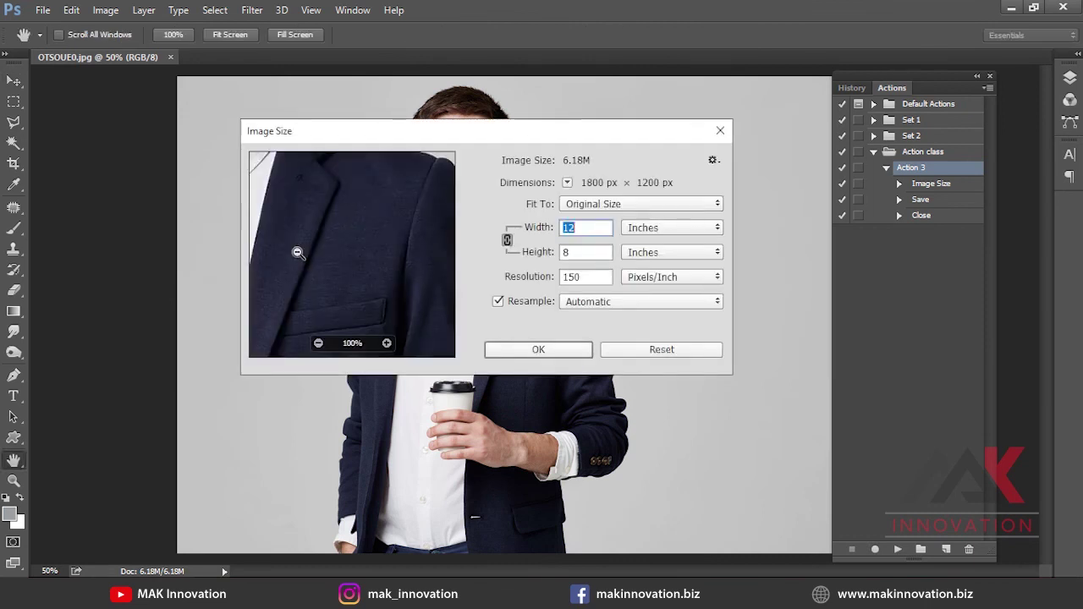
key(Return)
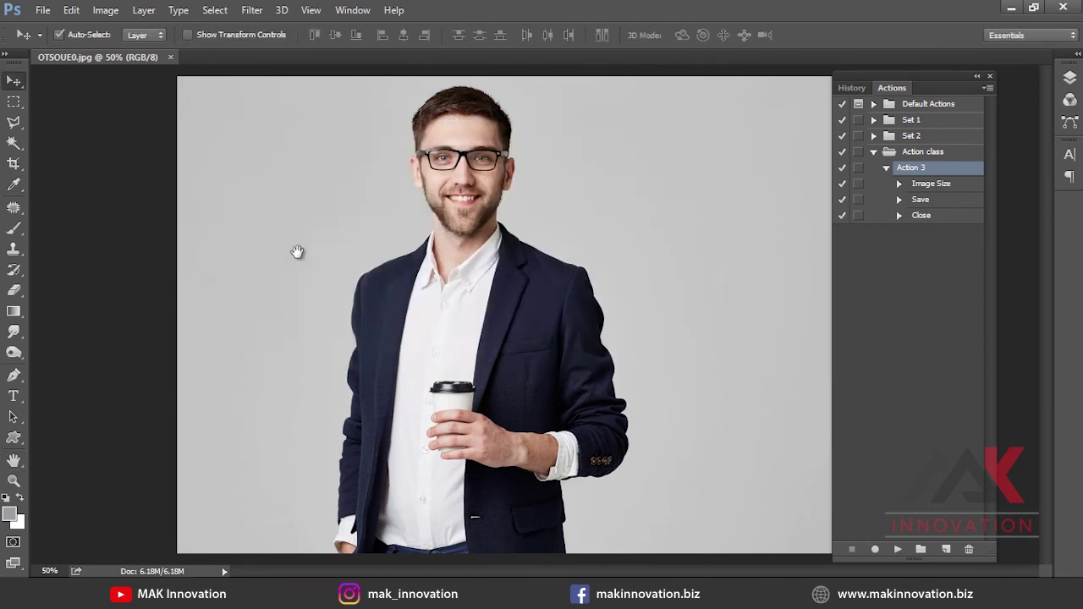